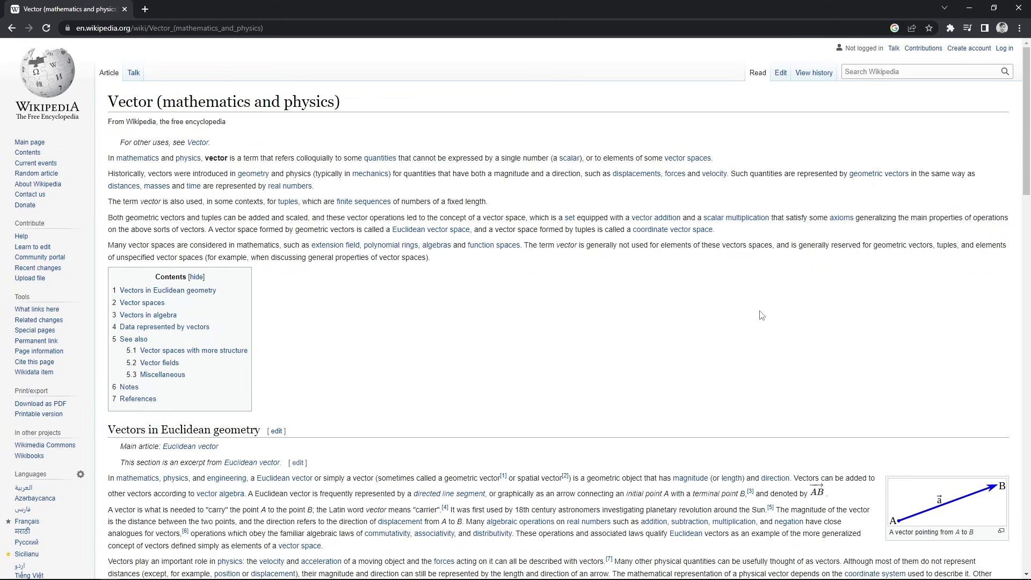
- Zoom the Wikipedia vector article in Chrome to 200% for easier reading
{"action": "key", "text": "ctrl+plus"}
{"action": "key", "text": "ctrl+plus"}
{"action": "key", "text": "ctrl+plus"}
{"action": "key", "text": "ctrl+plus"}
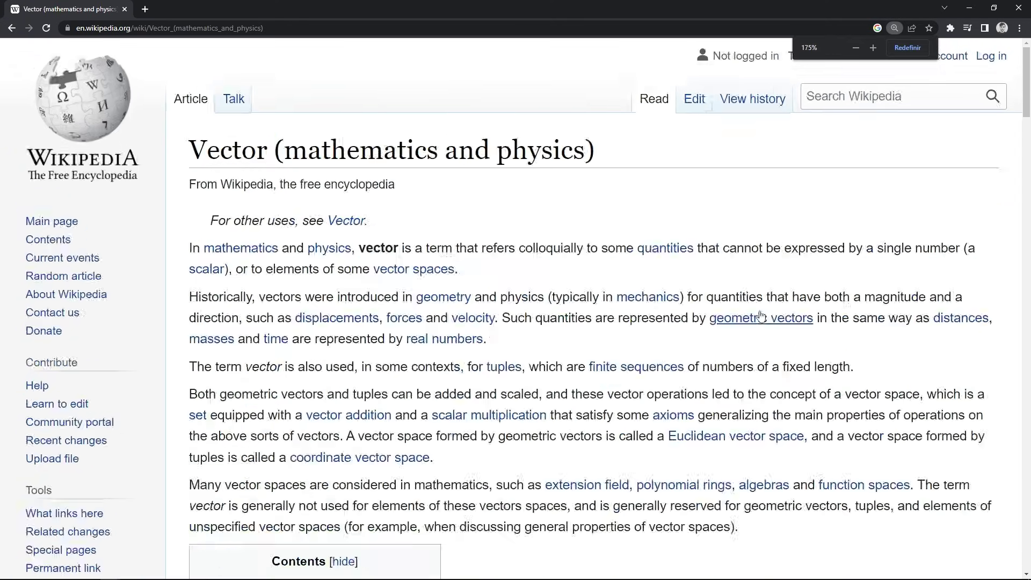
{"action": "key", "text": "ctrl+plus"}
{"action": "key", "text": "ctrl+plus"}
{"action": "key", "text": "ctrl+plus"}
{"action": "key", "text": "ctrl+plus"}
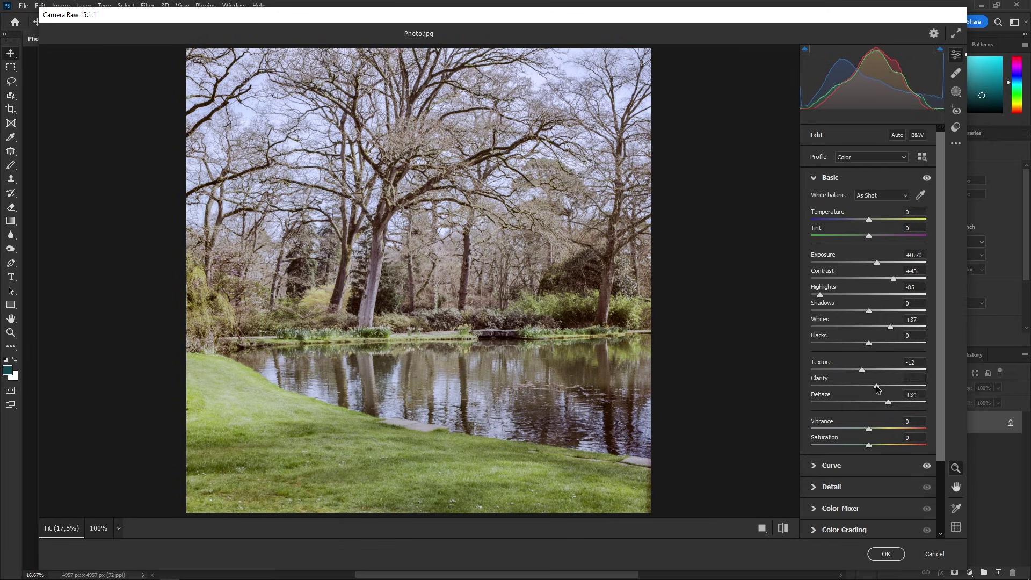
- In Camera Raw's Color Grading, tint the pond photo's highlights toward cyan
{"action": "left_click", "coordinate": [830, 178]}
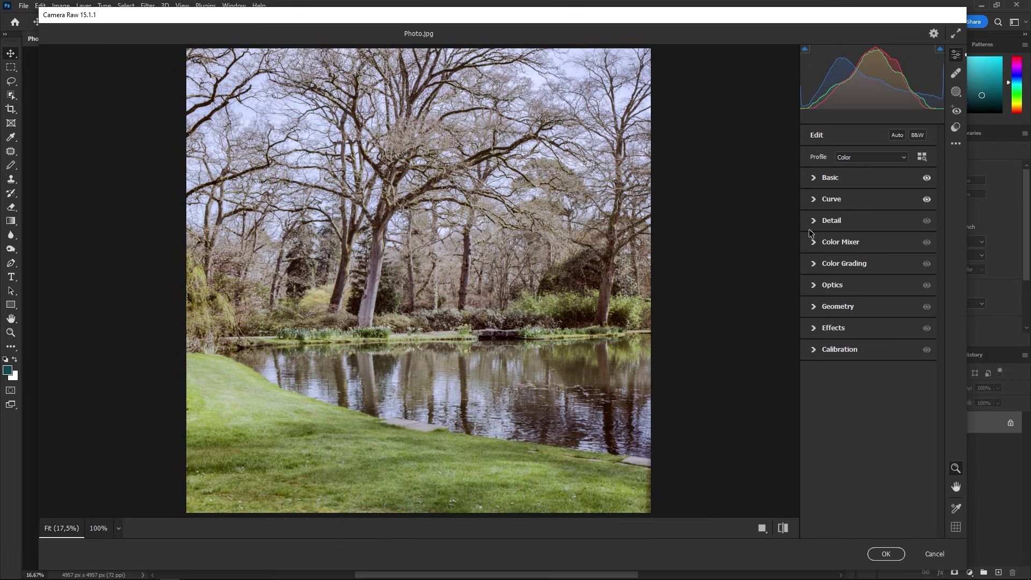
{"action": "left_click", "coordinate": [840, 201]}
{"action": "left_click", "coordinate": [831, 183]}
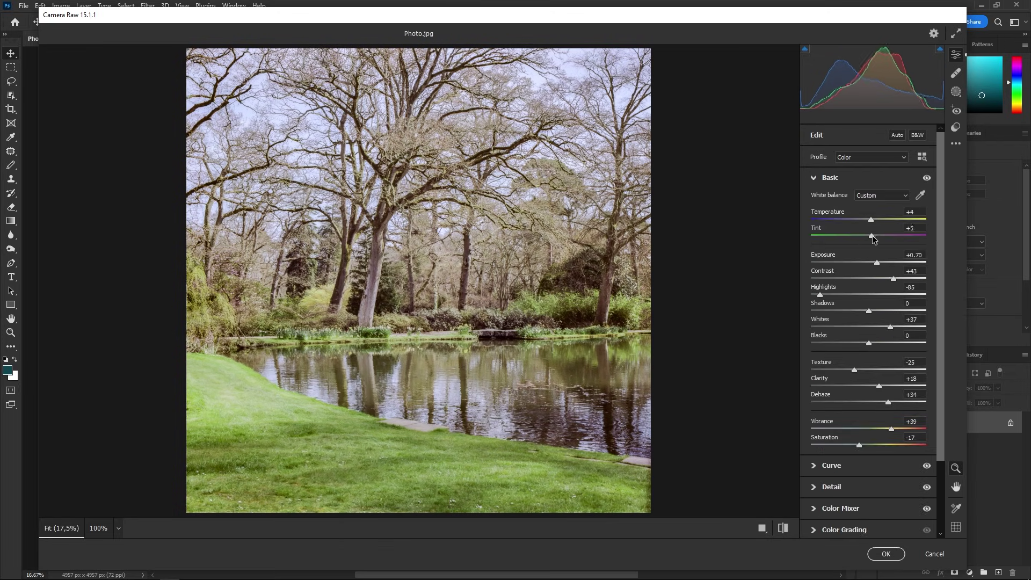
{"action": "scroll", "coordinate": [872, 322], "scroll_direction": "down", "scroll_amount": 5}
{"action": "left_click", "coordinate": [847, 475]}
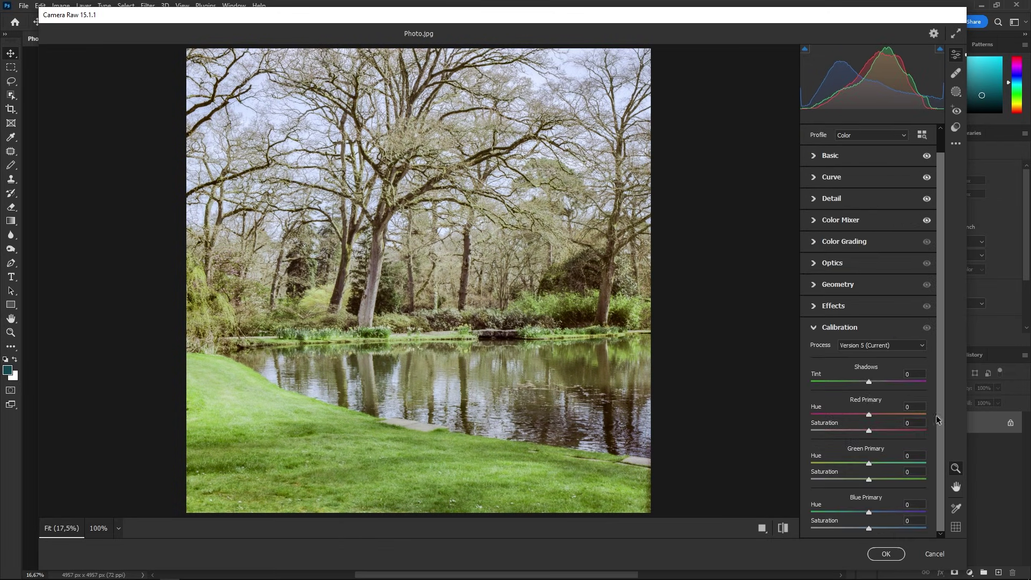
{"action": "left_click", "coordinate": [844, 263]}
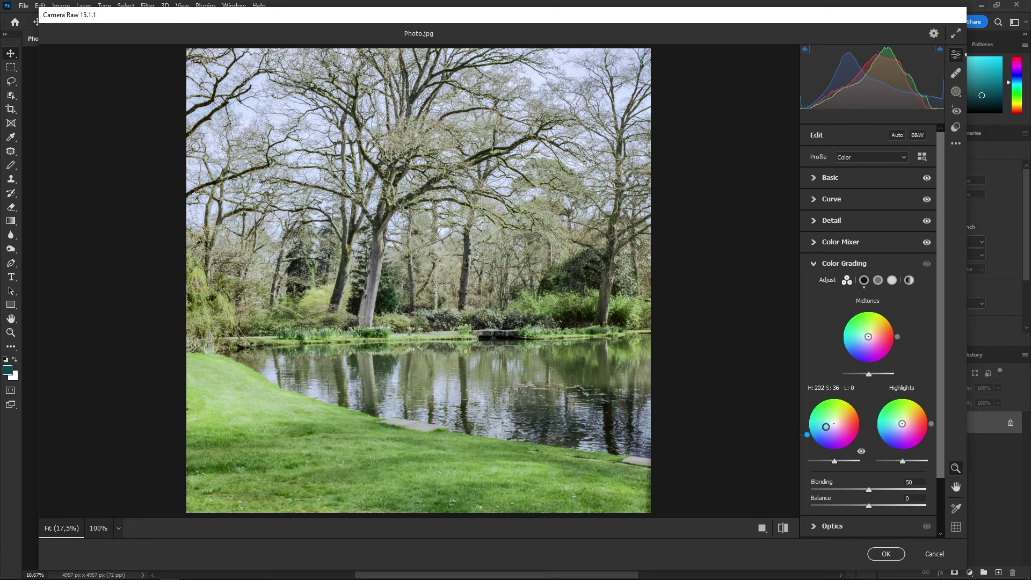
{"action": "left_click_drag", "start_coordinate": [833, 424], "coordinate": [830, 428]}
{"action": "left_click_drag", "start_coordinate": [903, 424], "coordinate": [907, 421]}
- Raise the Blue saturation in Color Mixer, then open Apples.CR2 in Camera Raw
{"action": "left_click", "coordinate": [840, 242]}
{"action": "left_click", "coordinate": [845, 274]}
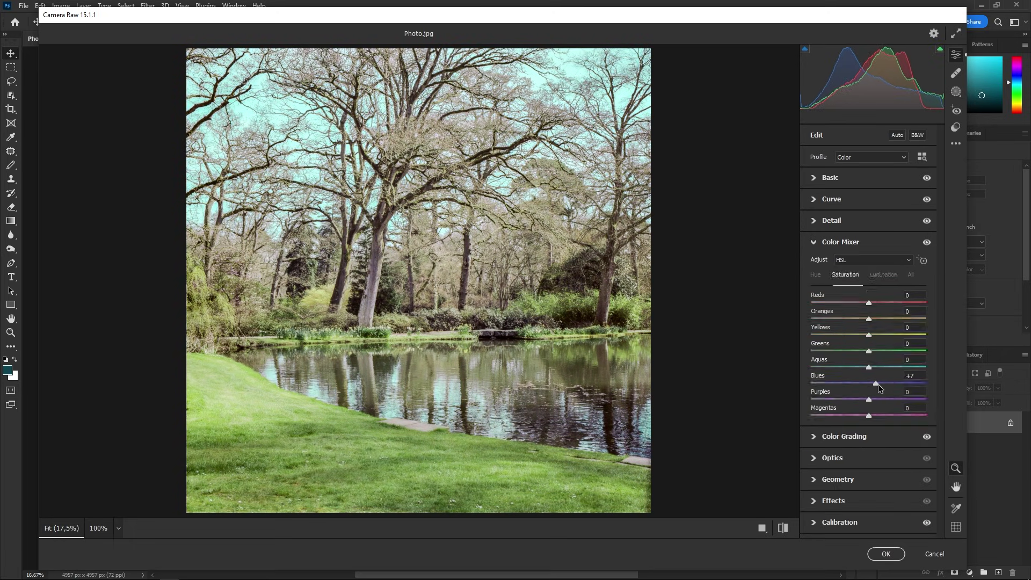
{"action": "left_click_drag", "start_coordinate": [868, 383], "coordinate": [883, 352]}
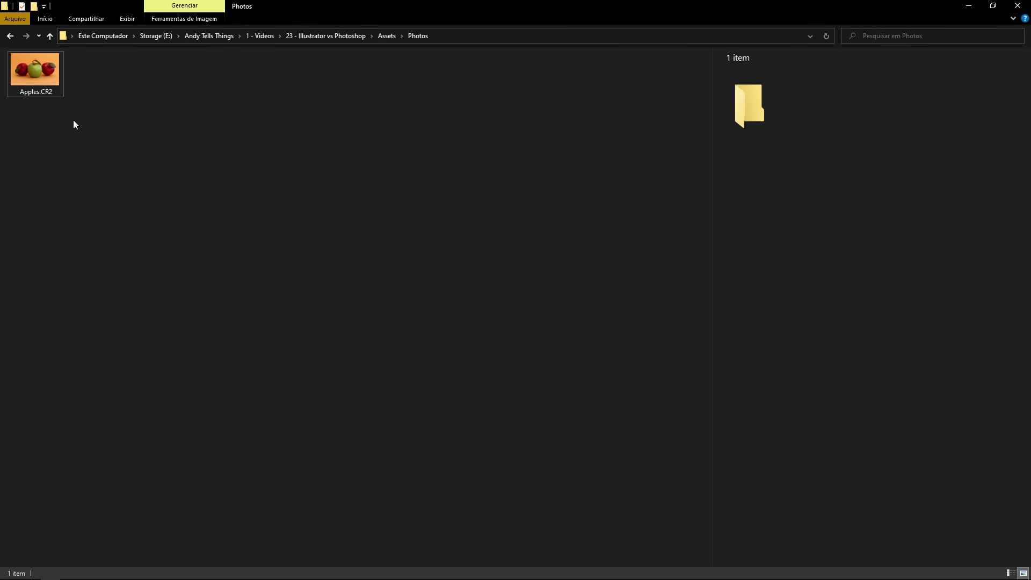
{"action": "left_click", "coordinate": [46, 78]}
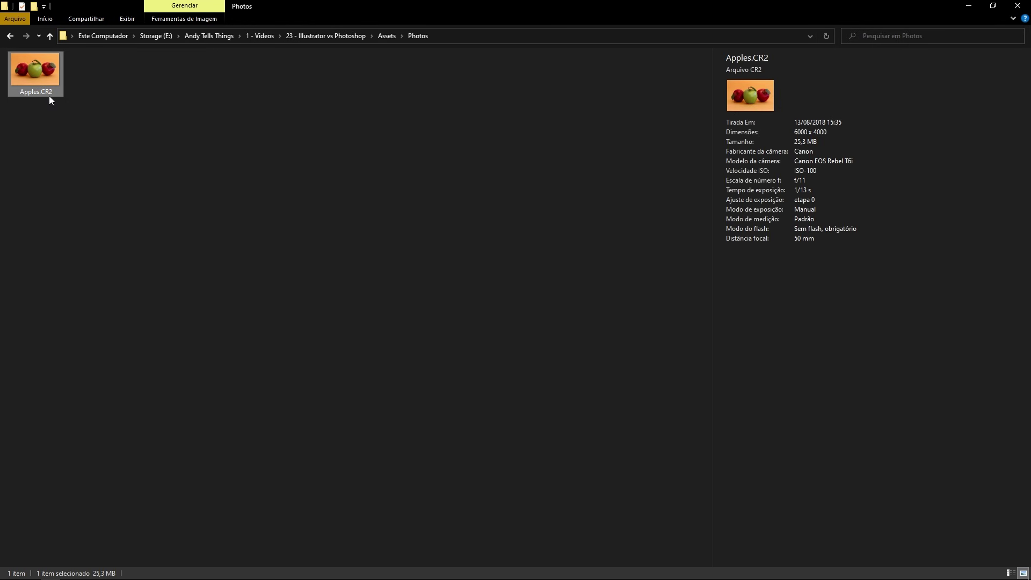
{"action": "mouse_move", "coordinate": [36, 74]}
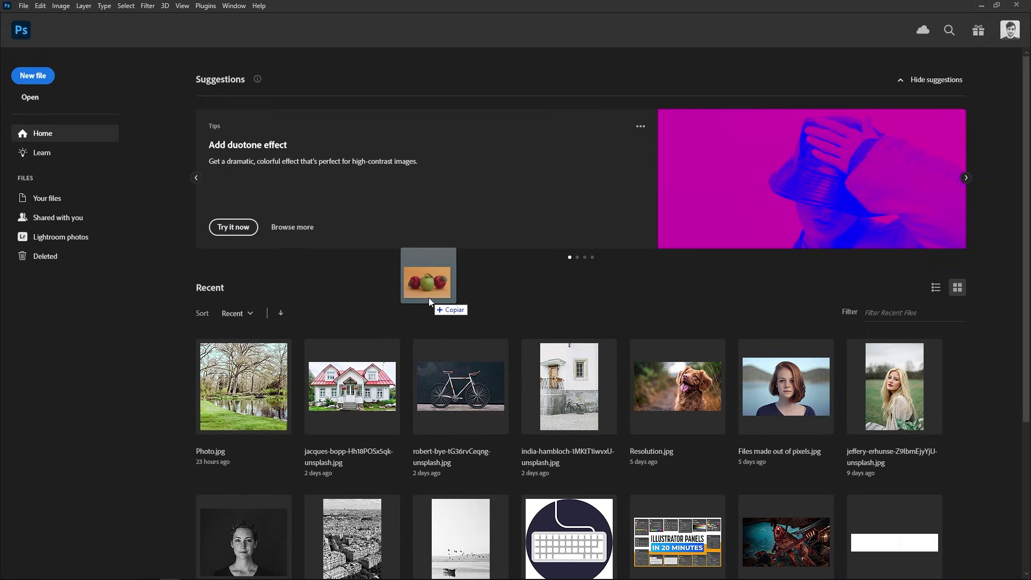
{"action": "left_click_drag", "start_coordinate": [52, 96], "coordinate": [430, 298]}
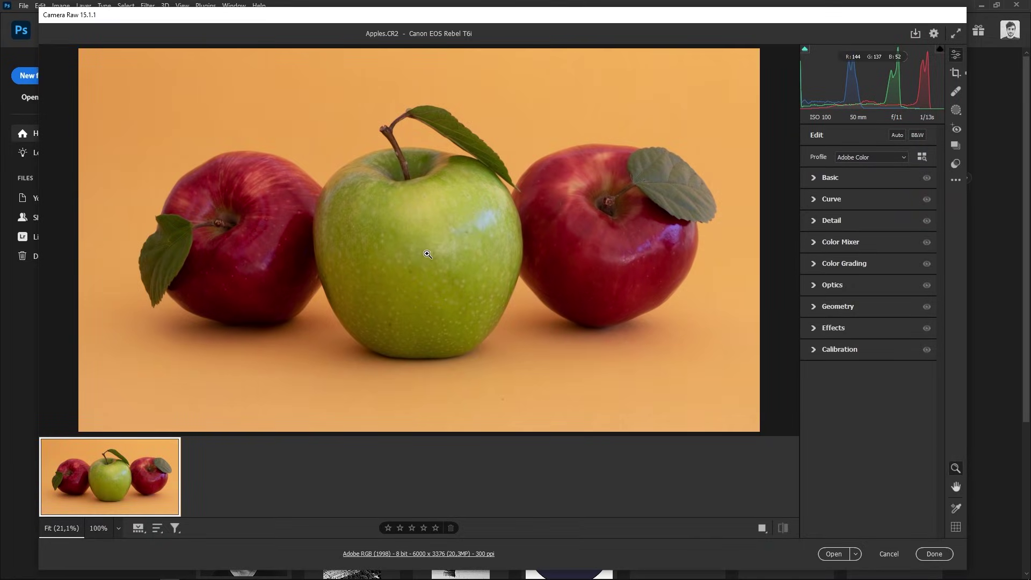
- Review the Apples photo's Basic, Tone Curve and Detail panels, then show Color Mixer
{"action": "left_click", "coordinate": [813, 177]}
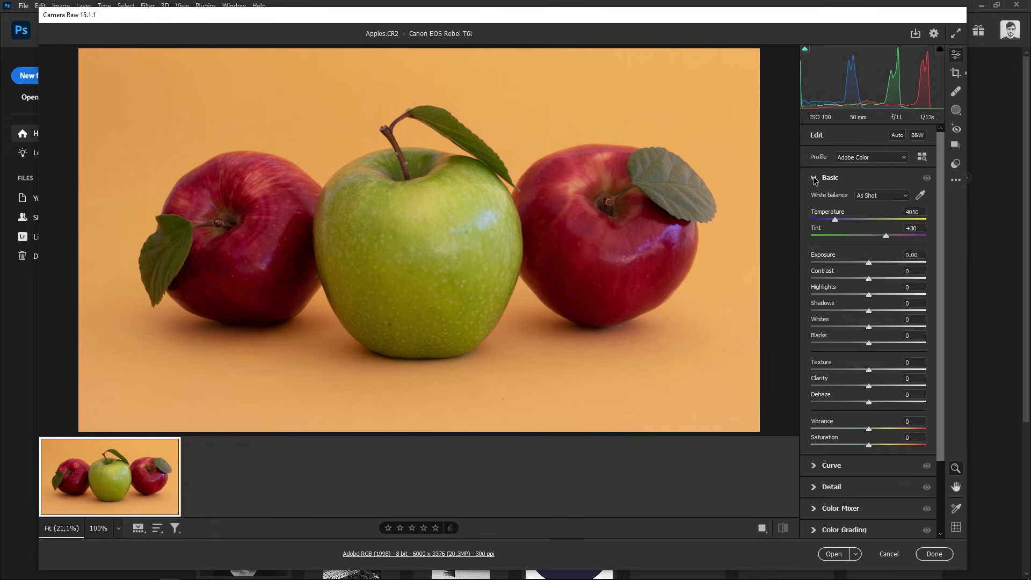
{"action": "left_click", "coordinate": [813, 177]}
{"action": "left_click", "coordinate": [813, 202]}
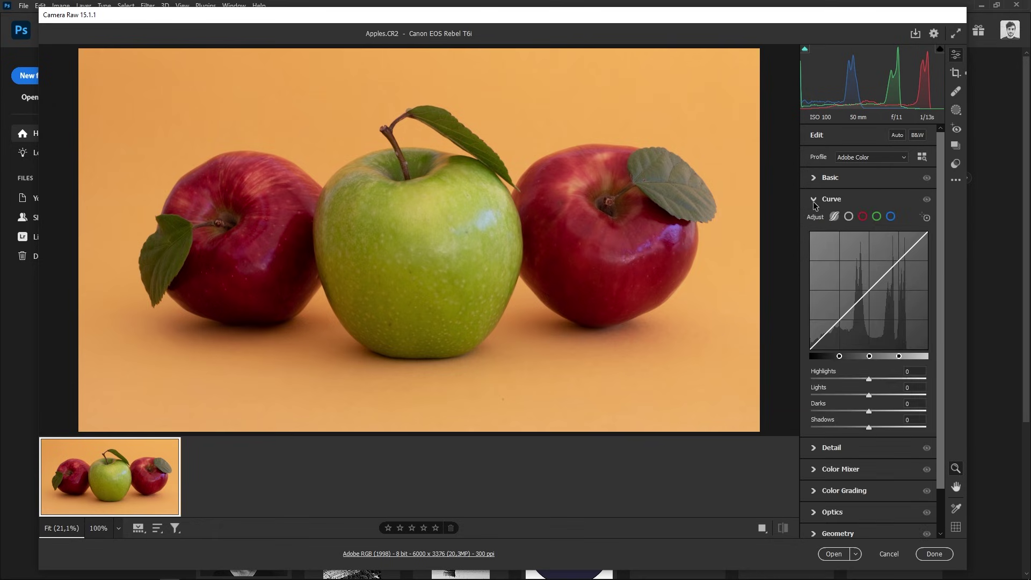
{"action": "left_click", "coordinate": [814, 202]}
{"action": "left_click", "coordinate": [816, 221]}
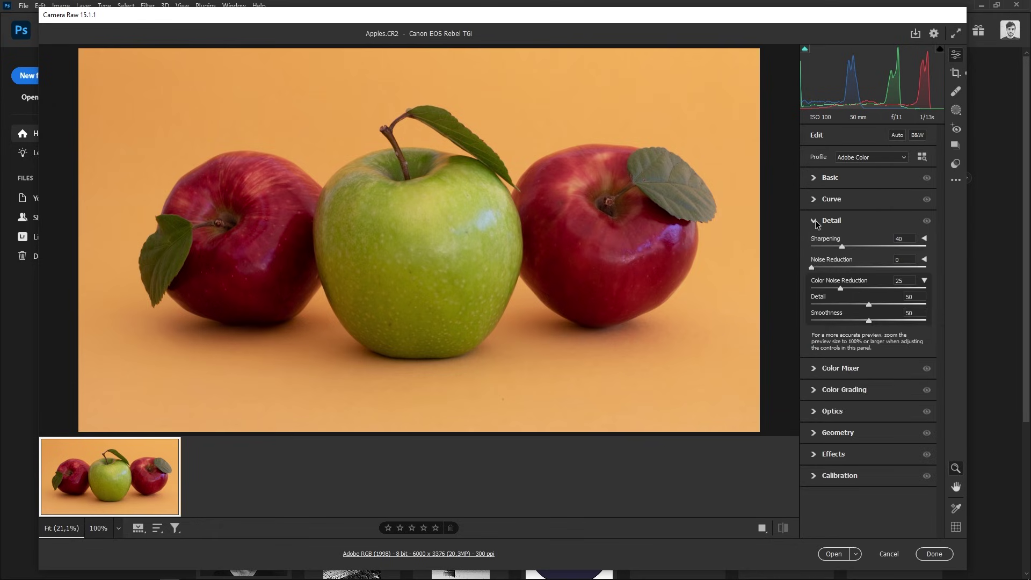
{"action": "left_click", "coordinate": [815, 221]}
{"action": "left_click", "coordinate": [815, 243]}
- Raise the beach photo's exposure, then add Brightness/Contrast and Hue/Saturation layers for more contrast and saturation
{"action": "left_click_drag", "start_coordinate": [949, 214], "coordinate": [959, 212]}
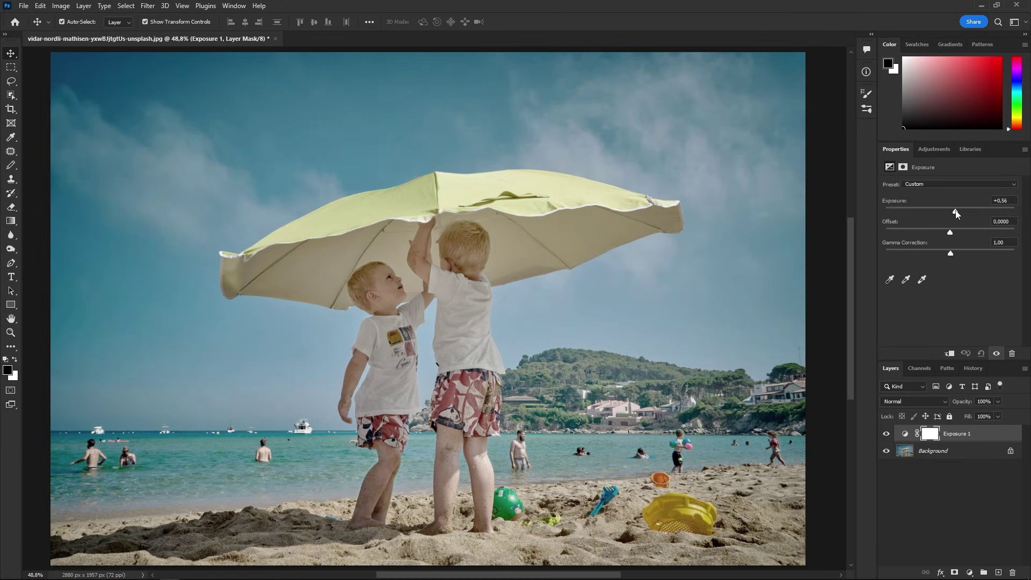
{"action": "left_click", "coordinate": [969, 572]}
{"action": "left_click", "coordinate": [964, 423]}
{"action": "left_click_drag", "start_coordinate": [964, 423], "coordinate": [964, 425]}
{"action": "mouse_move", "coordinate": [971, 235]}
{"action": "left_mouse_down"}
{"action": "mouse_move", "coordinate": [1010, 236]}
{"action": "mouse_move", "coordinate": [965, 236]}
{"action": "left_mouse_up"}
{"action": "left_click", "coordinate": [970, 573]}
{"action": "left_click", "coordinate": [982, 469]}
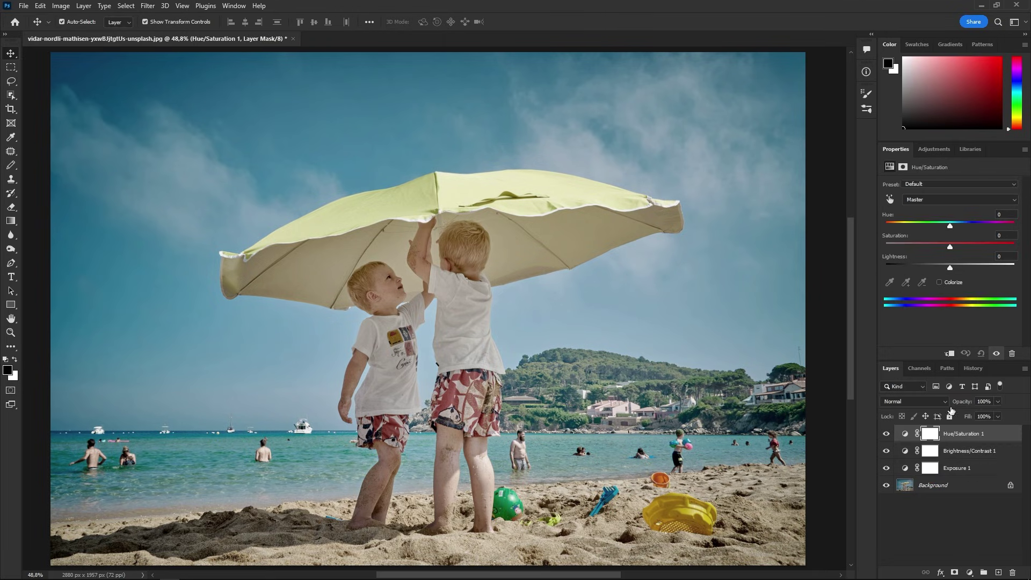
{"action": "left_click_drag", "start_coordinate": [950, 245], "coordinate": [971, 247]}
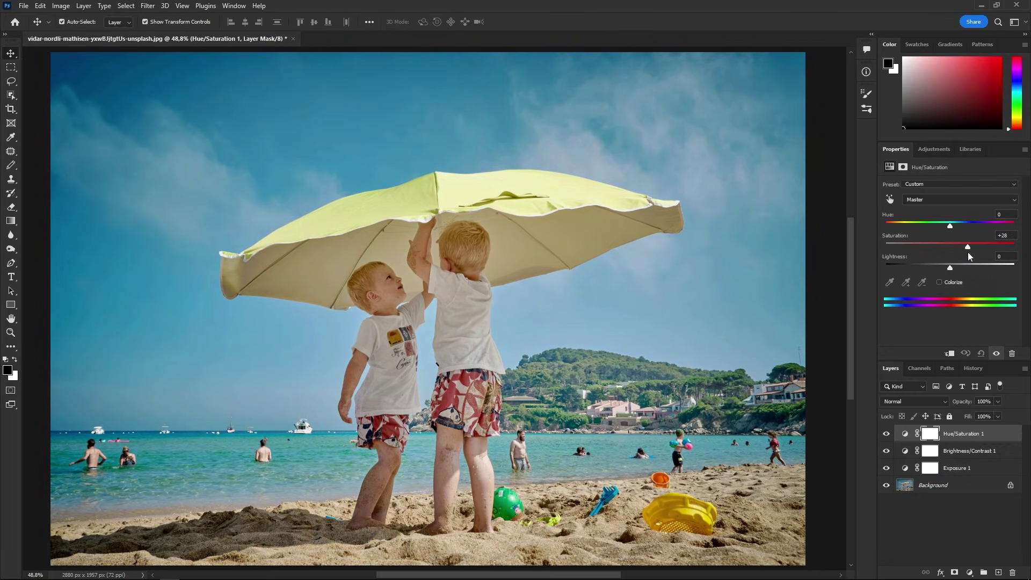
- Darken the image with the Curves black point and paint both children's shorts purple
{"action": "left_click_drag", "start_coordinate": [908, 321], "coordinate": [912, 321]}
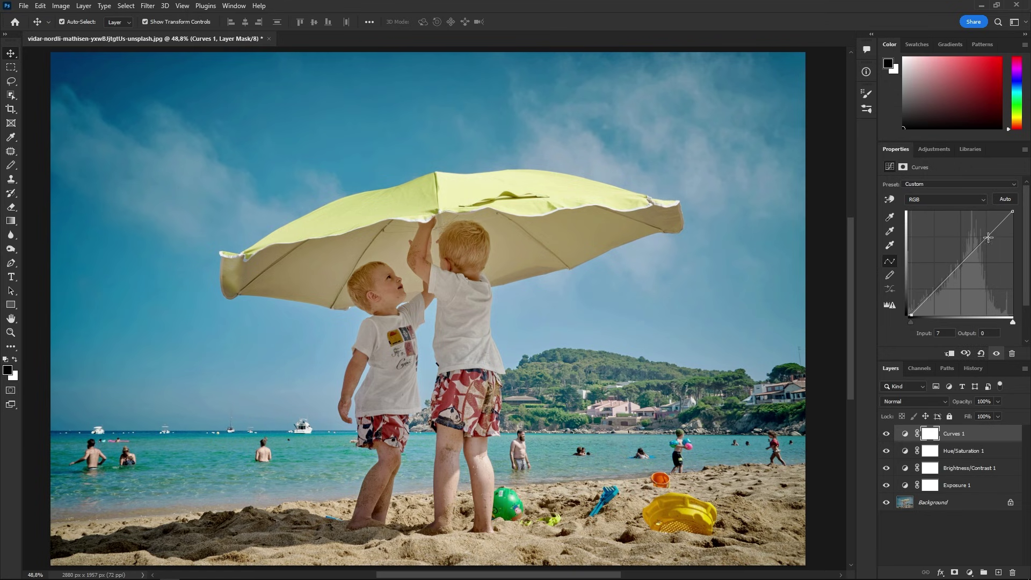
{"action": "left_click_drag", "start_coordinate": [1009, 212], "coordinate": [997, 212]}
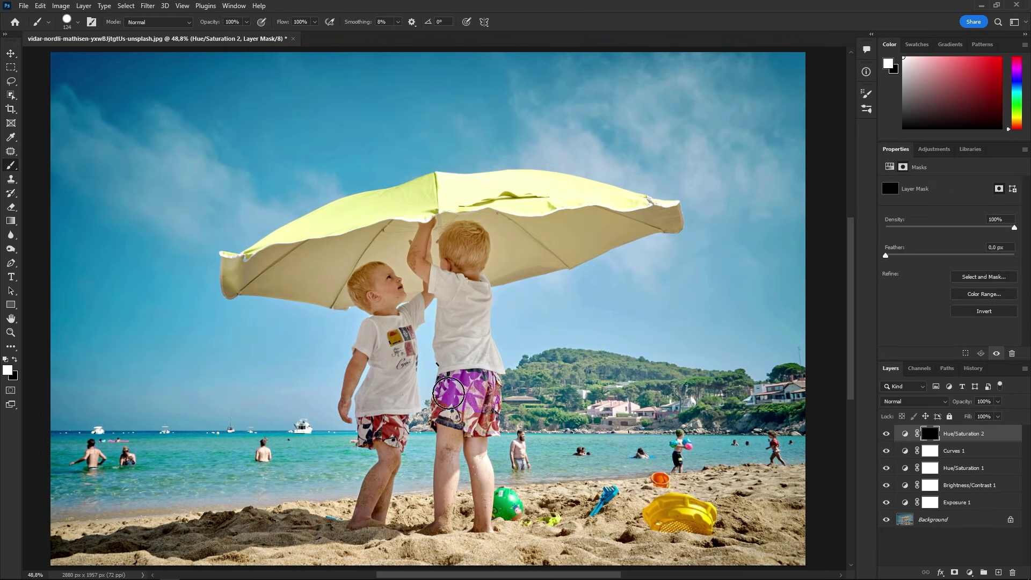
{"action": "scroll", "coordinate": [484, 423], "scroll_direction": "up", "scroll_amount": 10}
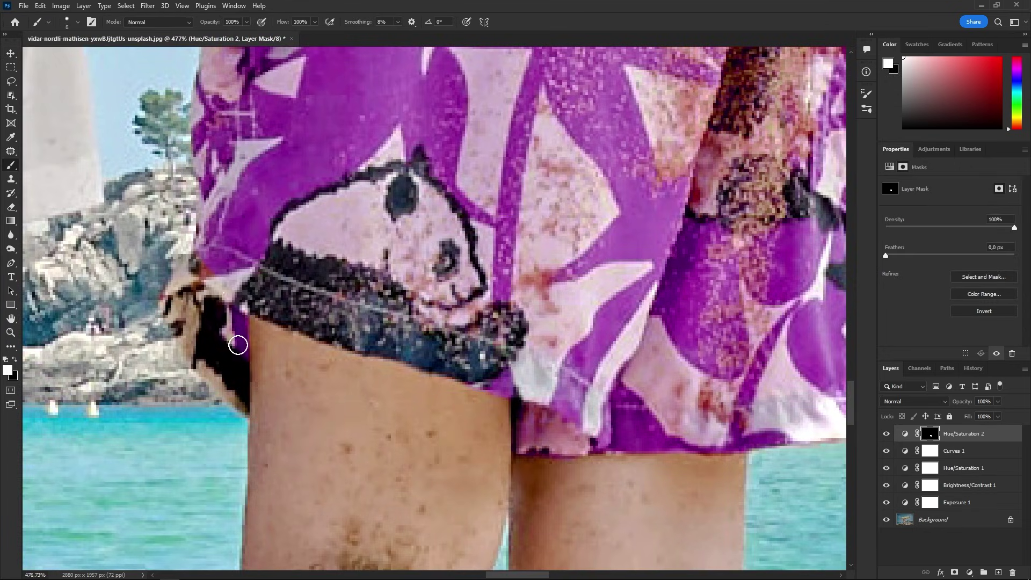
{"action": "scroll", "coordinate": [232, 369], "scroll_direction": "down", "scroll_amount": 3}
{"action": "mouse_move", "coordinate": [186, 383]}
{"action": "left_mouse_down"}
{"action": "mouse_move", "coordinate": [249, 388]}
{"action": "mouse_move", "coordinate": [168, 253]}
{"action": "mouse_move", "coordinate": [427, 274]}
{"action": "left_mouse_up"}
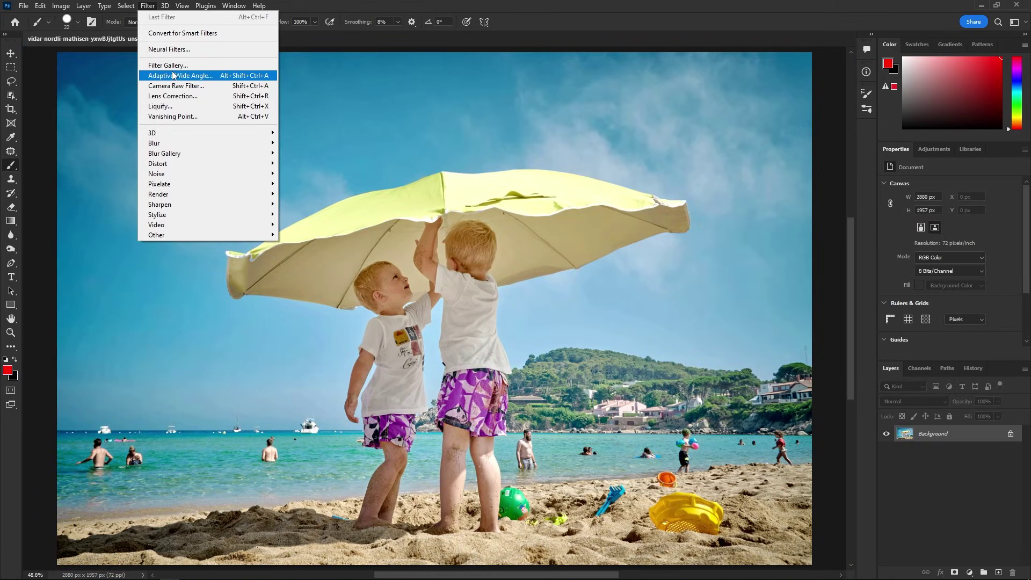
- In the Camera Raw filter, warm the temperature, blue-tint and darken shadows, and neutralise highlights
{"action": "left_click", "coordinate": [185, 86]}
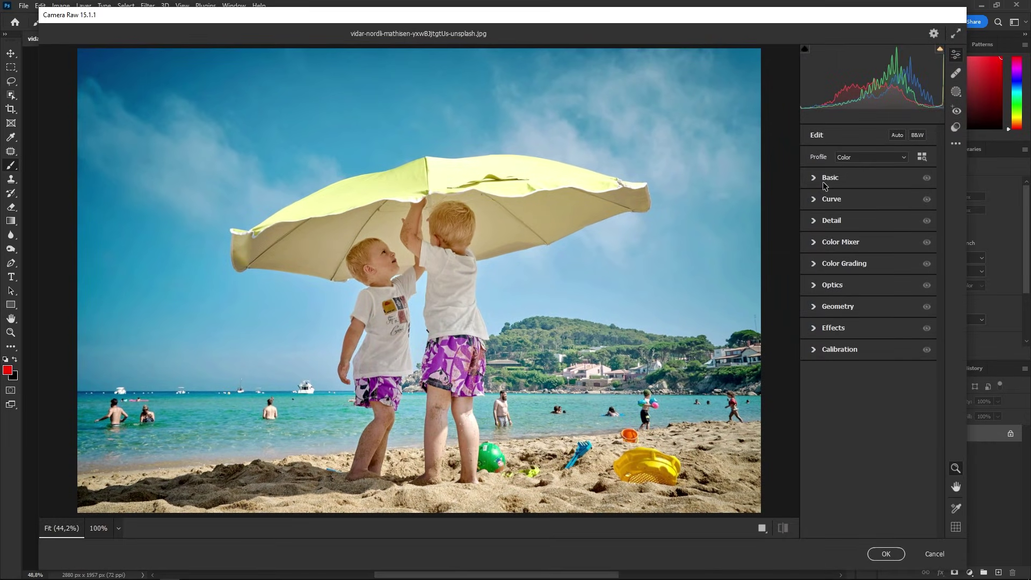
{"action": "left_click_drag", "start_coordinate": [868, 220], "coordinate": [876, 220]}
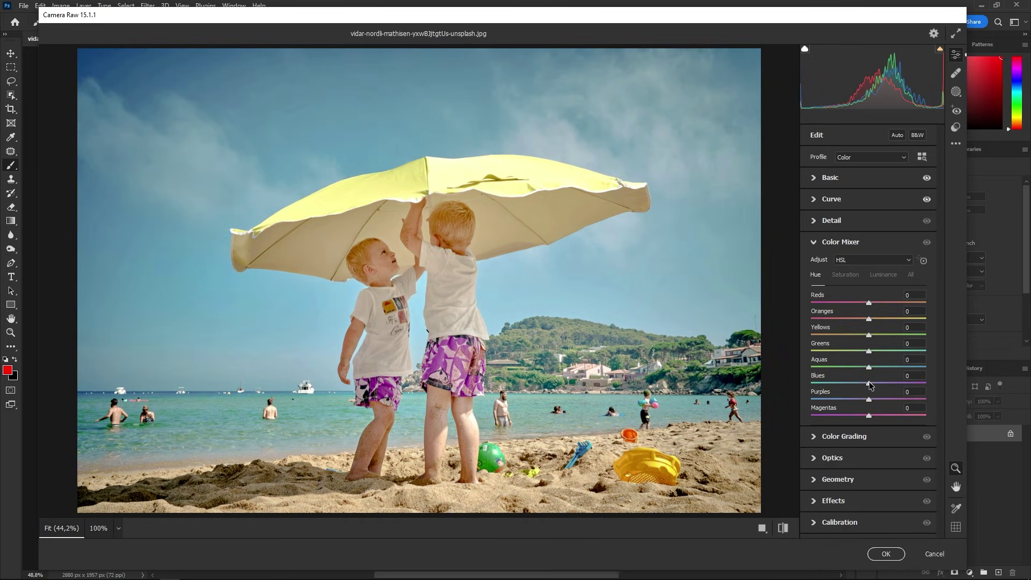
{"action": "left_click", "coordinate": [844, 436]}
{"action": "mouse_move", "coordinate": [833, 425]}
{"action": "left_mouse_down"}
{"action": "mouse_move", "coordinate": [832, 461]}
{"action": "mouse_move", "coordinate": [823, 461]}
{"action": "left_mouse_up"}
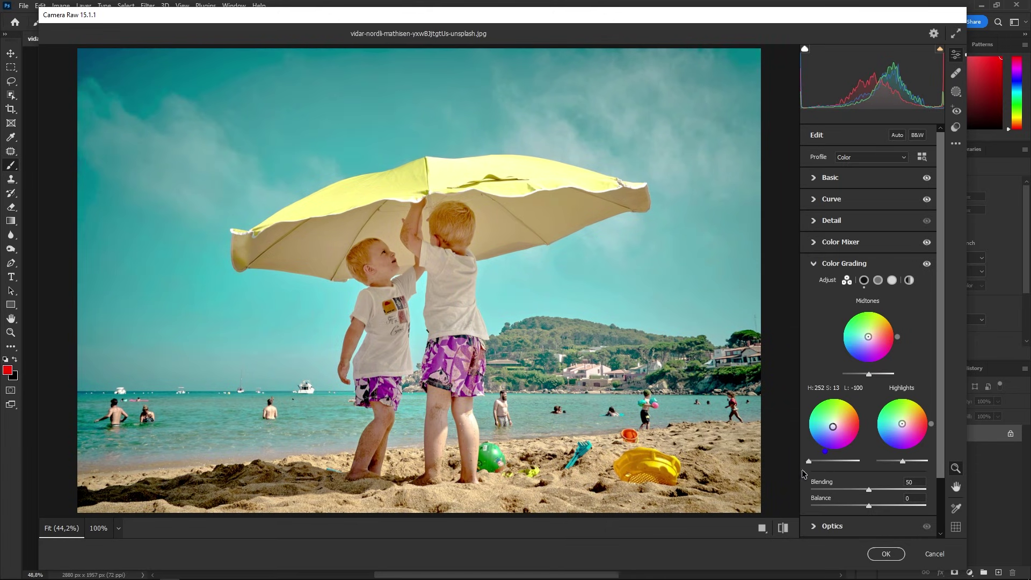
{"action": "left_click", "coordinate": [904, 424]}
{"action": "left_click_drag", "start_coordinate": [904, 424], "coordinate": [902, 423]}
{"action": "left_click_drag", "start_coordinate": [903, 461], "coordinate": [901, 463]}
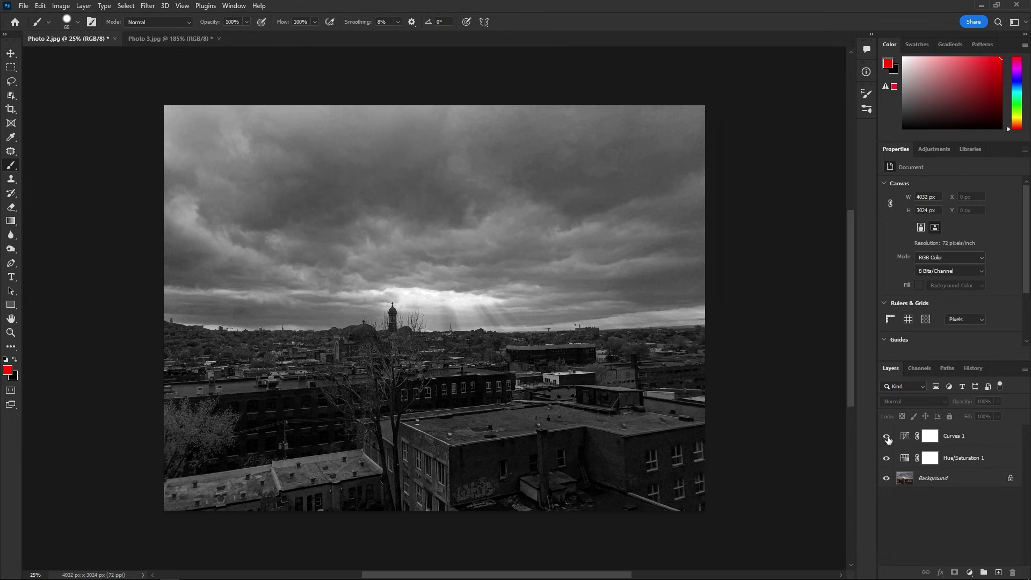
- Toggle the city photo's Curves and Hue/Saturation layers off and on to compare
{"action": "left_click", "coordinate": [887, 438]}
{"action": "left_click", "coordinate": [887, 437]}
{"action": "left_click", "coordinate": [887, 459]}
{"action": "left_click", "coordinate": [886, 458]}
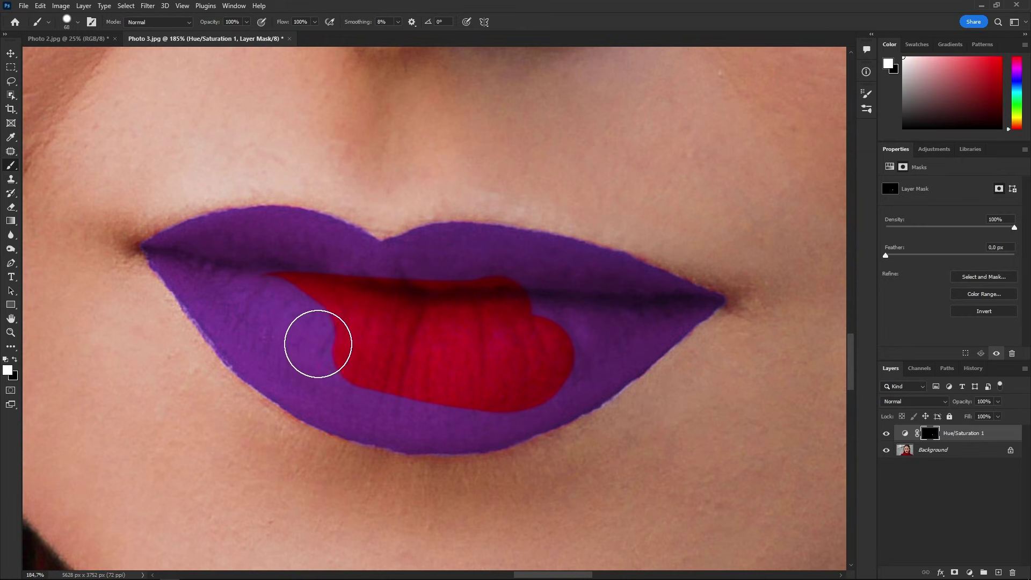
- Paint the portrait's lips purple, fit the view, and hide the recolour to compare
{"action": "mouse_move", "coordinate": [316, 341]}
{"action": "left_mouse_down"}
{"action": "mouse_move", "coordinate": [287, 293]}
{"action": "mouse_move", "coordinate": [409, 289]}
{"action": "mouse_move", "coordinate": [562, 313]}
{"action": "mouse_move", "coordinate": [540, 368]}
{"action": "mouse_move", "coordinate": [424, 381]}
{"action": "mouse_move", "coordinate": [448, 337]}
{"action": "mouse_move", "coordinate": [375, 334]}
{"action": "left_mouse_up"}
{"action": "key", "text": "ctrl+0"}
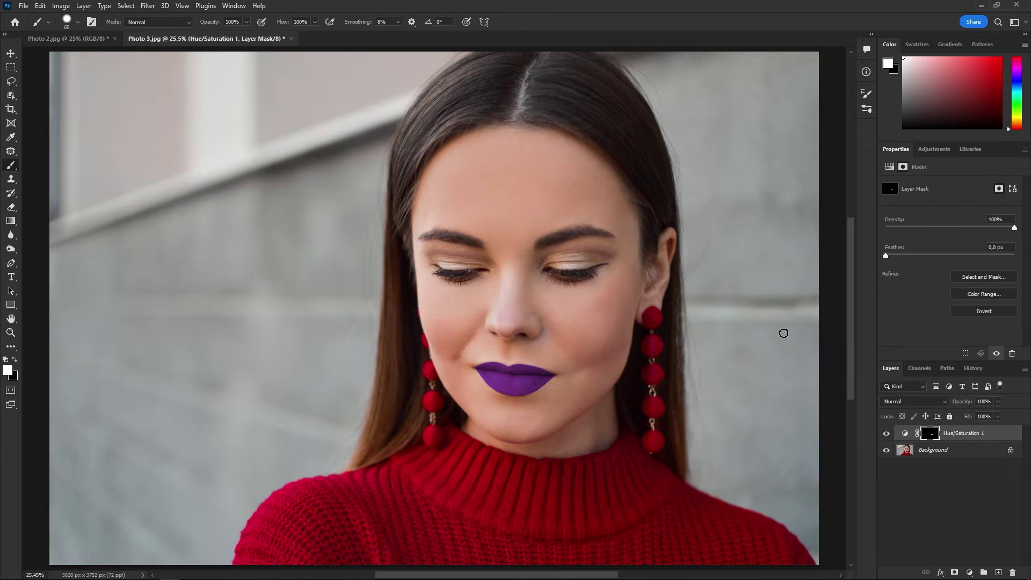
{"action": "left_click", "coordinate": [886, 434]}
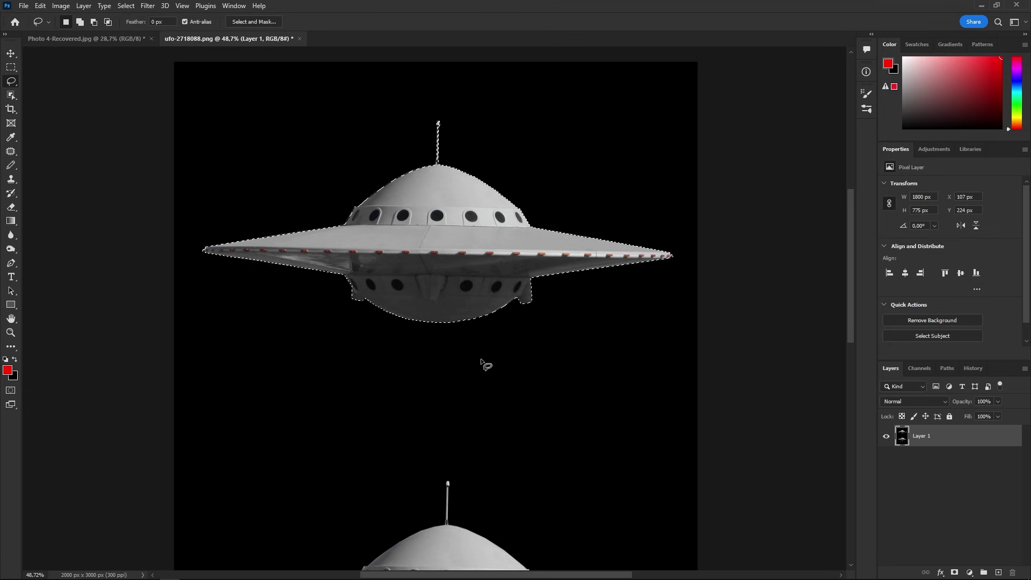
- Move the UFO into the field photo and show the UFO, light beam, cow and ground glow
{"action": "key", "text": "v"}
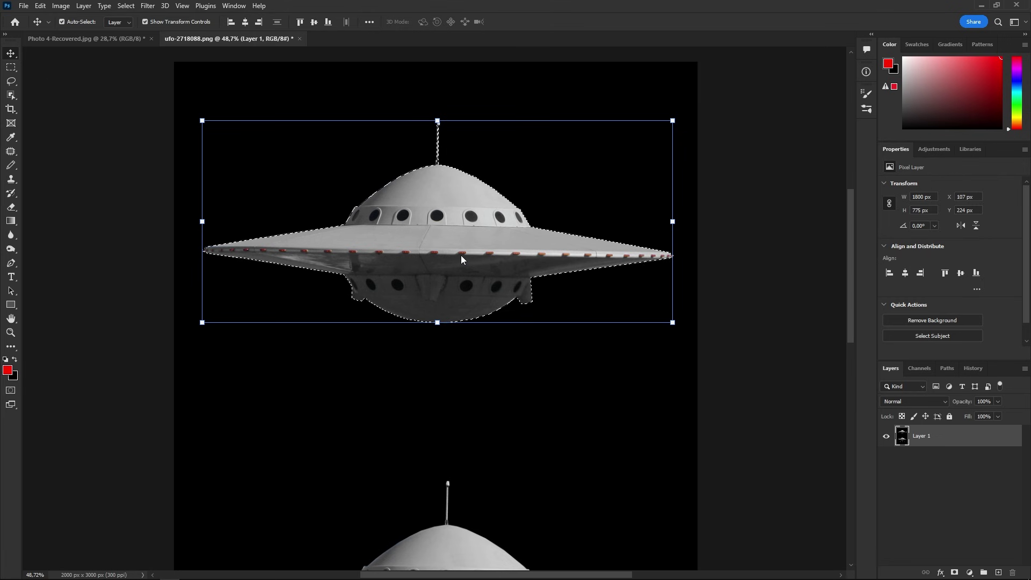
{"action": "mouse_move", "coordinate": [461, 258]}
{"action": "left_mouse_down"}
{"action": "mouse_move", "coordinate": [544, 376]}
{"action": "mouse_move", "coordinate": [567, 440]}
{"action": "left_mouse_up"}
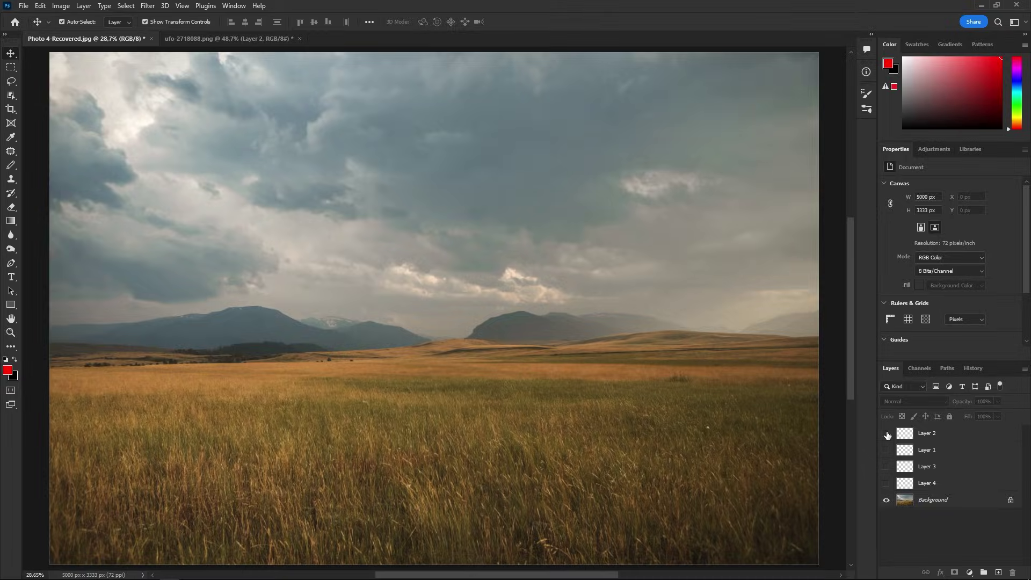
{"action": "left_click", "coordinate": [887, 434]}
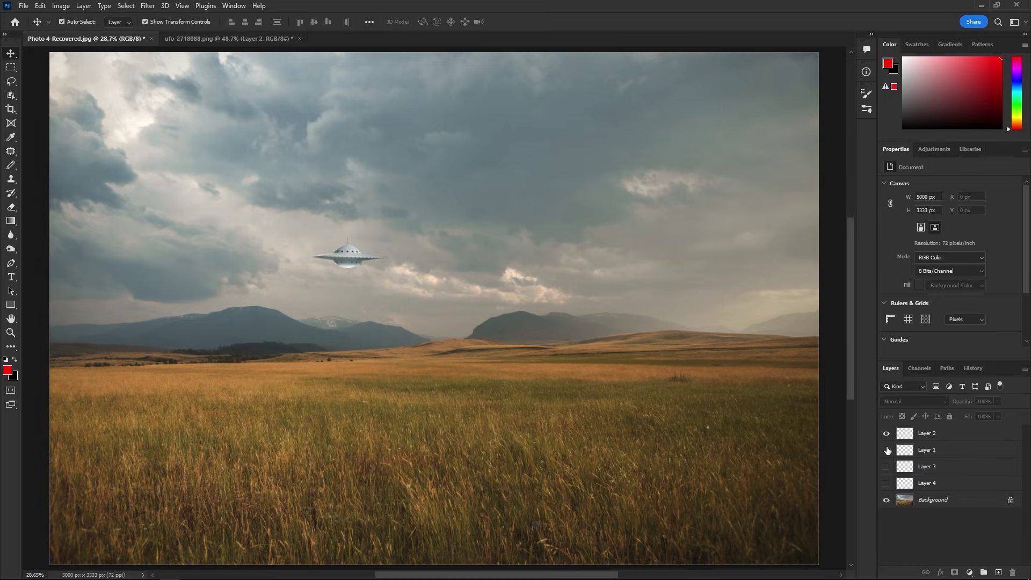
{"action": "left_click", "coordinate": [888, 450]}
{"action": "left_click", "coordinate": [888, 467]}
{"action": "left_click", "coordinate": [887, 483]}
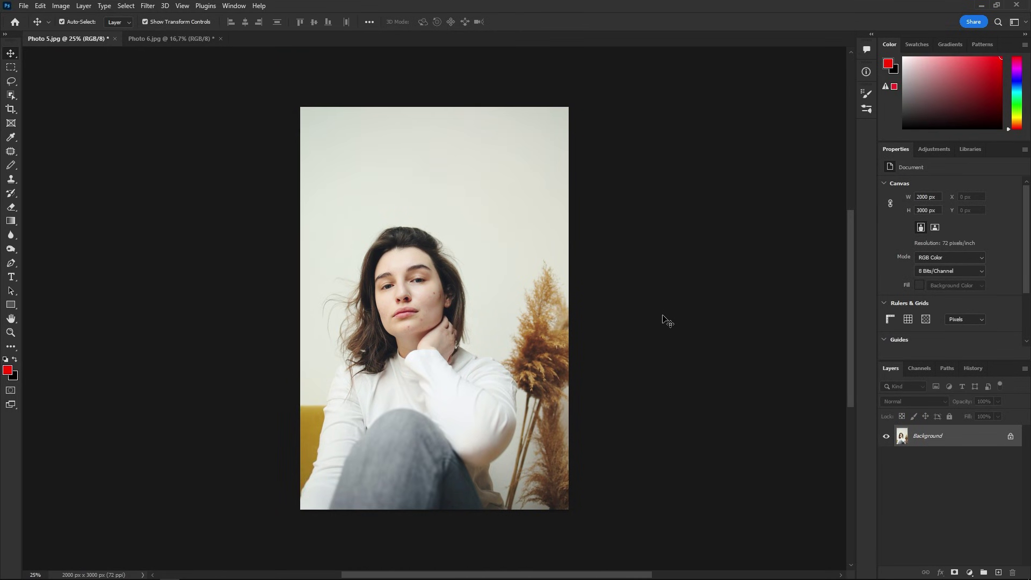
{"action": "scroll", "coordinate": [404, 349], "scroll_direction": "up", "scroll_amount": 2}
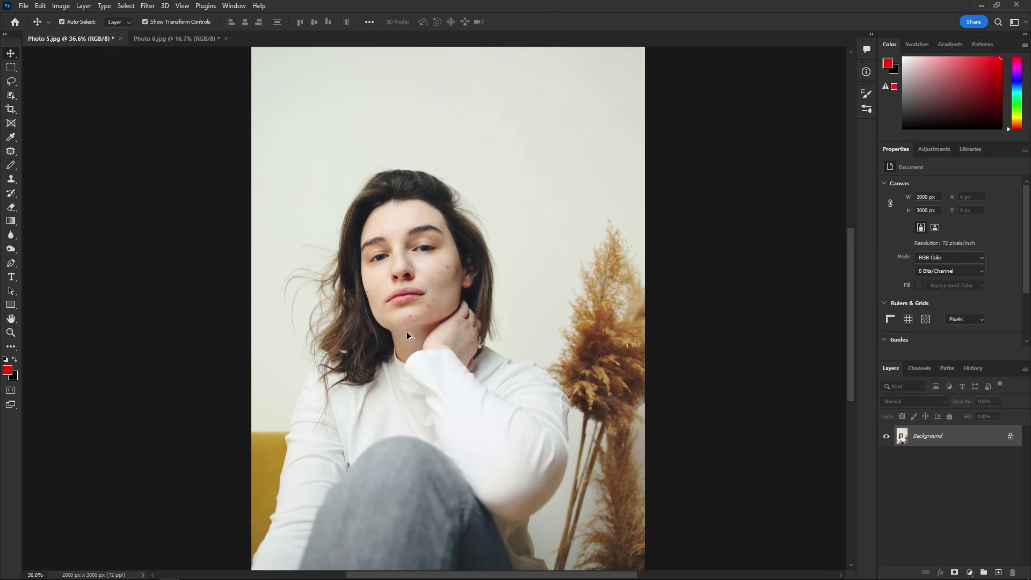
{"action": "scroll", "coordinate": [407, 329], "scroll_direction": "up", "scroll_amount": 2}
{"action": "scroll", "coordinate": [408, 327], "scroll_direction": "up", "scroll_amount": 2}
{"action": "scroll", "coordinate": [414, 312], "scroll_direction": "up", "scroll_amount": 2}
{"action": "scroll", "coordinate": [428, 285], "scroll_direction": "up", "scroll_amount": 2}
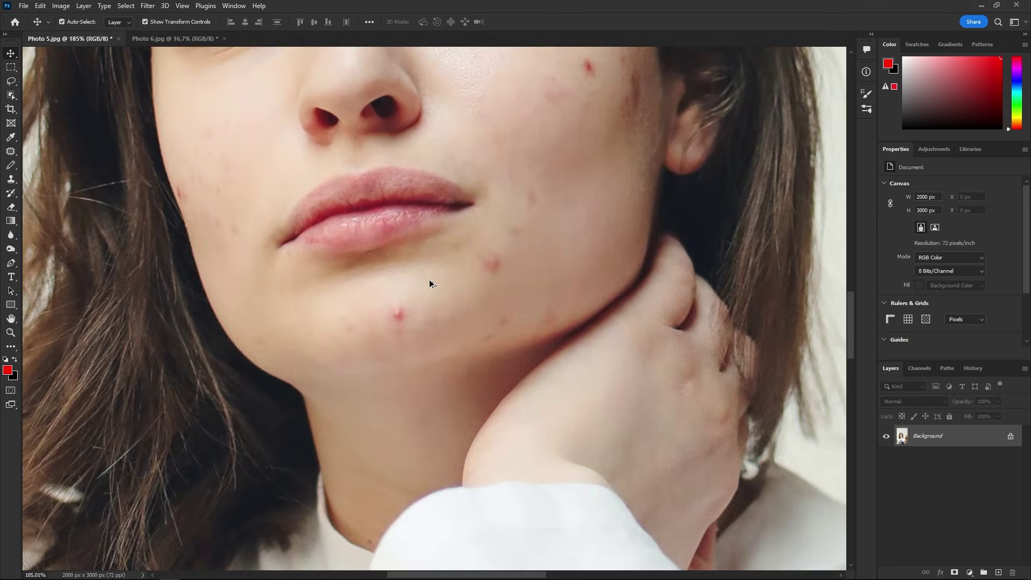
- Remove the portrait's chin blemish with the Patch tool
{"action": "left_click_drag", "start_coordinate": [440, 281], "coordinate": [472, 362]}
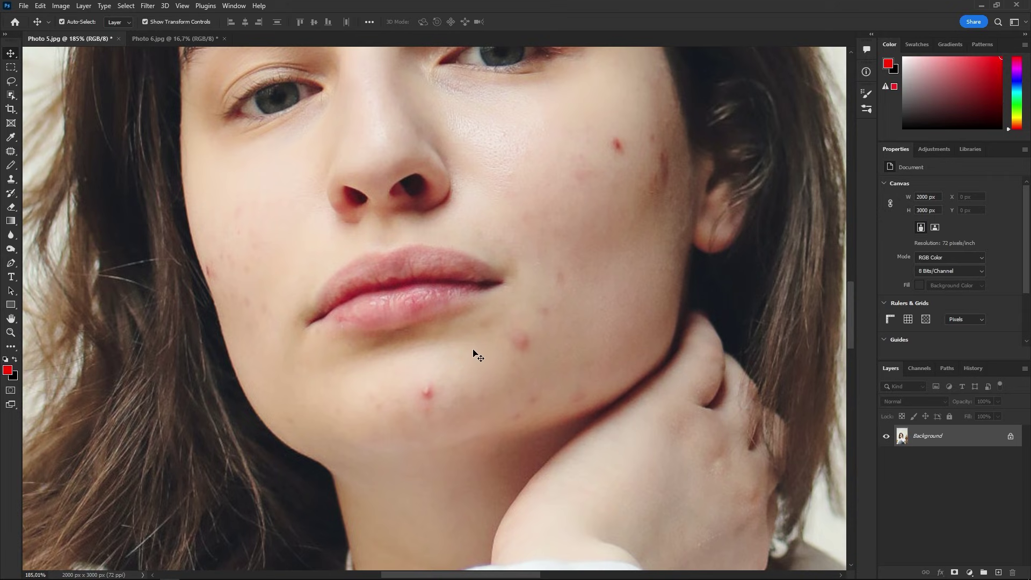
{"action": "key", "text": "ctrl+Tab"}
{"action": "scroll", "coordinate": [103, 154], "scroll_direction": "up", "scroll_amount": 2}
{"action": "scroll", "coordinate": [103, 155], "scroll_direction": "up", "scroll_amount": 2}
{"action": "scroll", "coordinate": [102, 154], "scroll_direction": "up", "scroll_amount": 2}
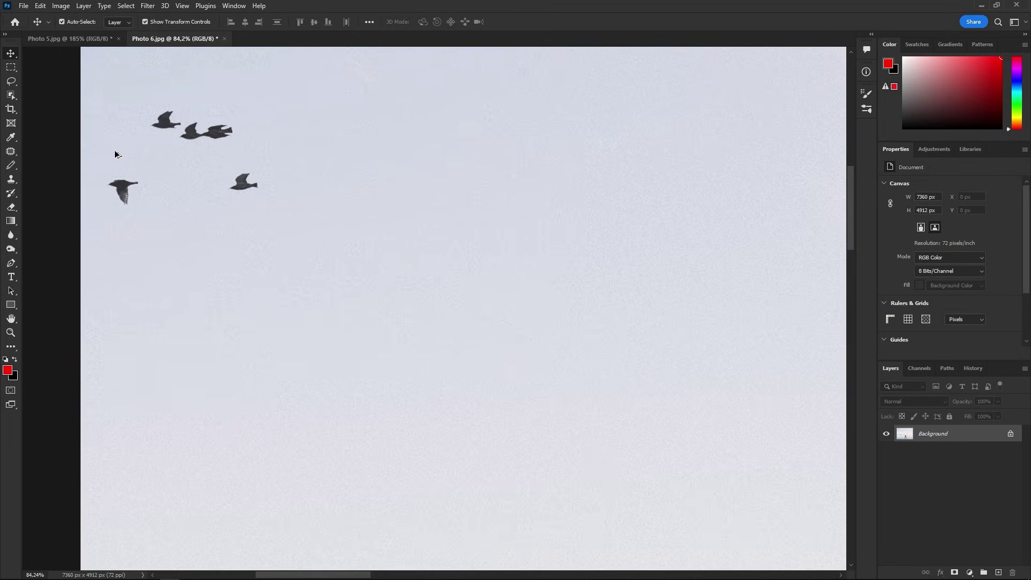
{"action": "key", "text": "ctrl+Tab"}
{"action": "key", "text": "j"}
{"action": "mouse_move", "coordinate": [430, 385]}
{"action": "left_mouse_down"}
{"action": "mouse_move", "coordinate": [434, 396]}
{"action": "mouse_move", "coordinate": [460, 386]}
{"action": "left_mouse_up"}
{"action": "key", "text": "ctrl+d"}
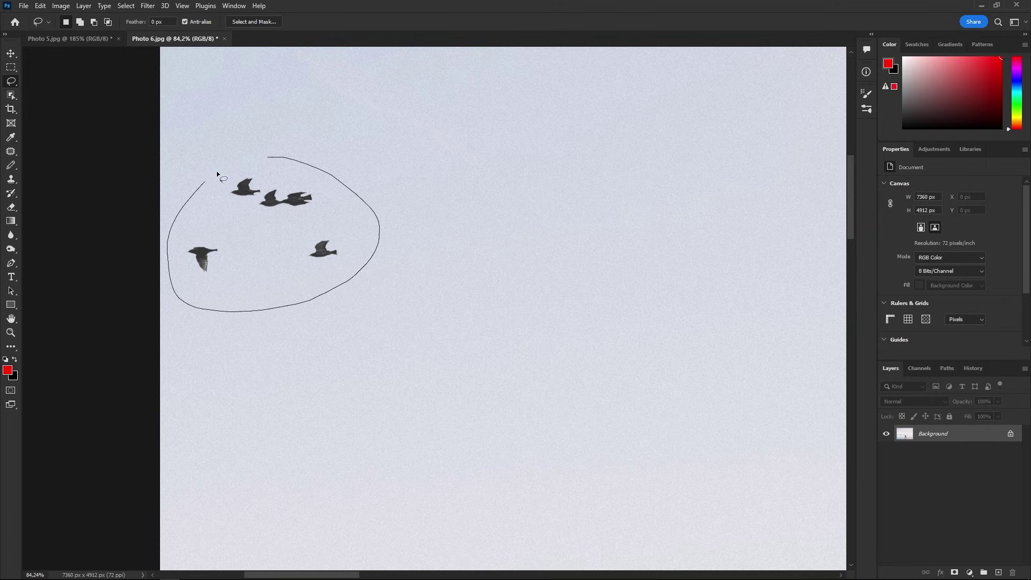
- Lasso the birds in the pier photo and erase them with Content-Aware Fill
{"action": "left_click_drag", "start_coordinate": [375, 258], "coordinate": [266, 159]}
{"action": "left_click", "coordinate": [40, 6]}
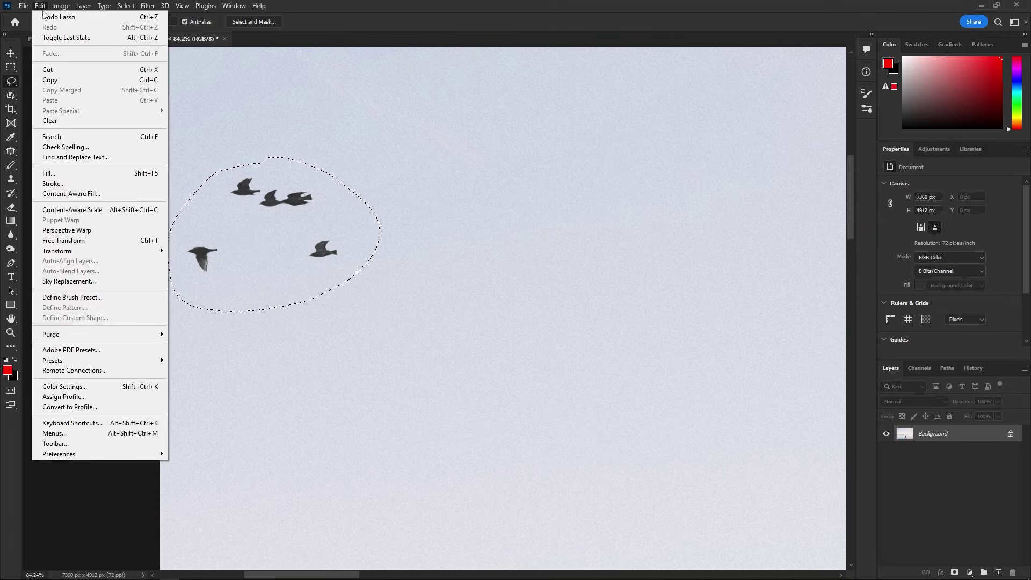
{"action": "left_click", "coordinate": [106, 193]}
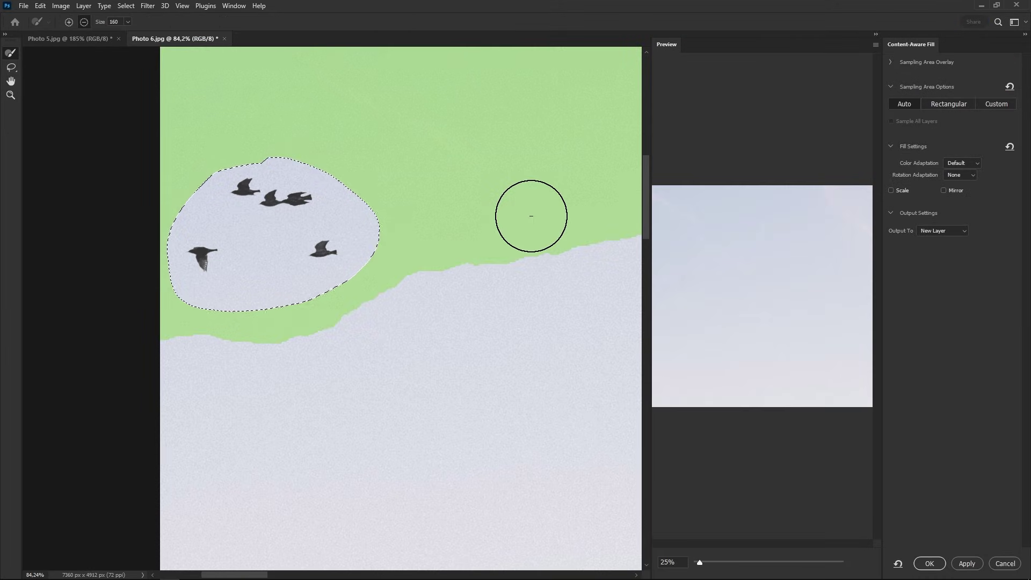
{"action": "key", "text": "Return"}
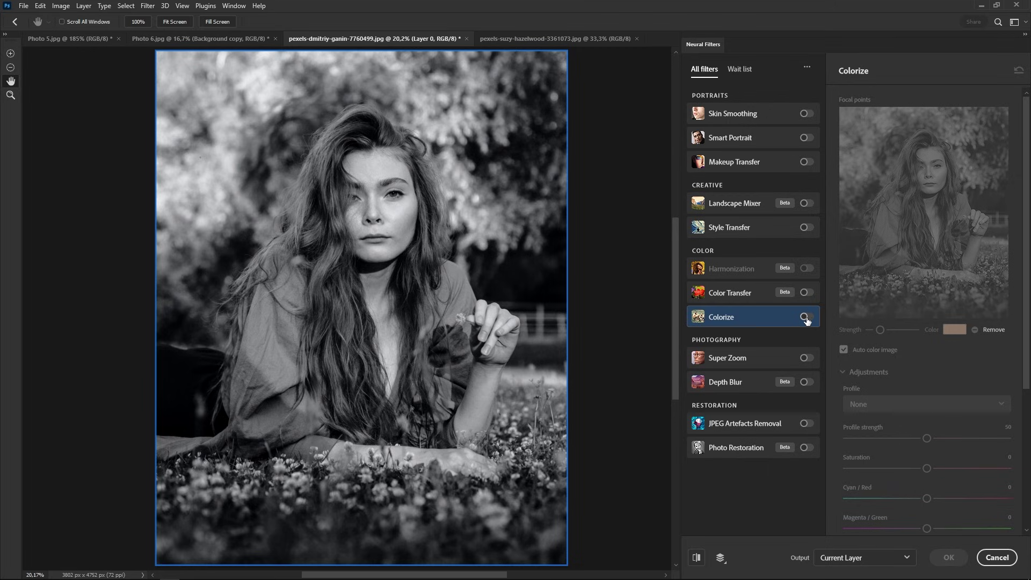
- Apply Neural Filters Colorize to the portrait, comparing off and on, then Photo Restoration to the old photo
{"action": "left_click", "coordinate": [806, 318]}
{"action": "left_click", "coordinate": [808, 321]}
{"action": "left_click", "coordinate": [807, 320]}
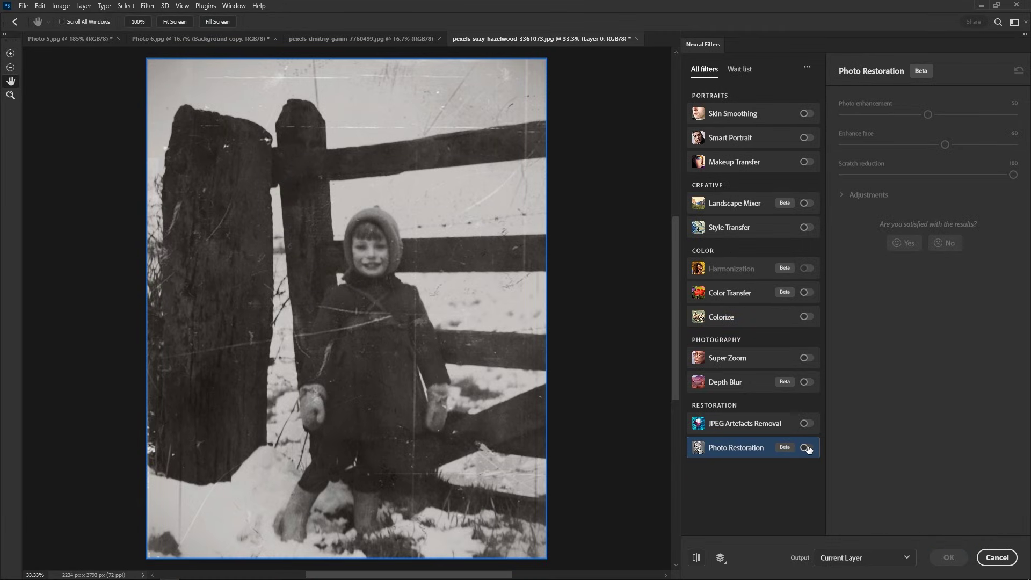
{"action": "left_click", "coordinate": [807, 448]}
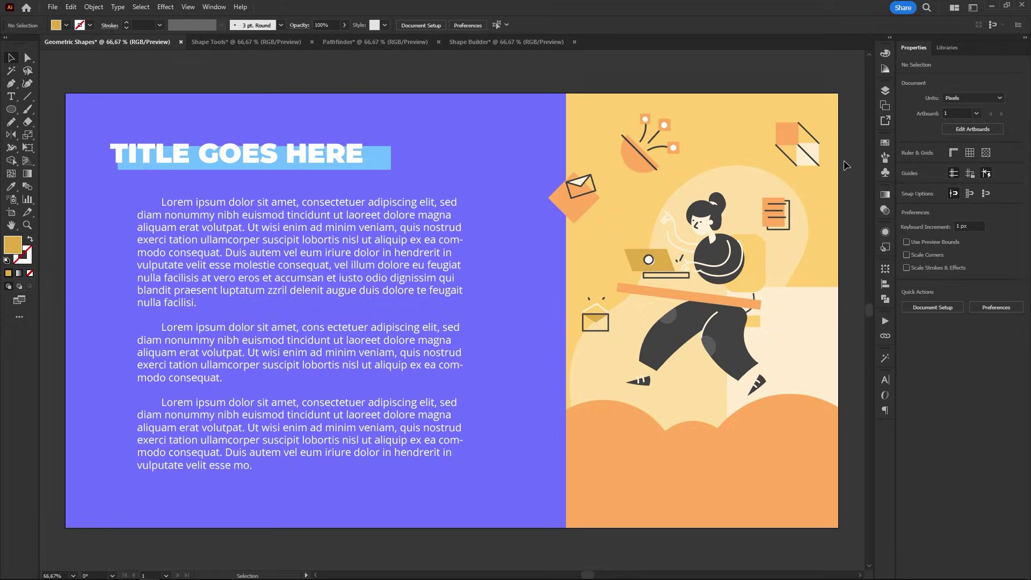
- Draw an orange square, a circle beside it and a hexagon to its right, then deselect
{"action": "mouse_move", "coordinate": [274, 310]}
{"action": "left_mouse_down"}
{"action": "mouse_move", "coordinate": [319, 242]}
{"action": "mouse_move", "coordinate": [345, 239]}
{"action": "left_mouse_up"}
{"action": "key", "text": "l"}
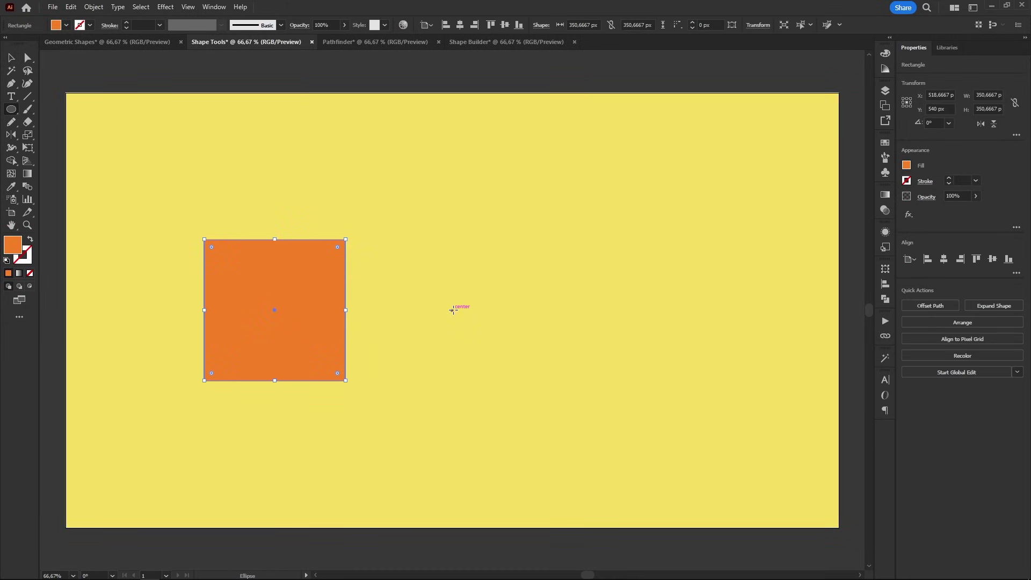
{"action": "left_click_drag", "start_coordinate": [452, 309], "coordinate": [533, 271]}
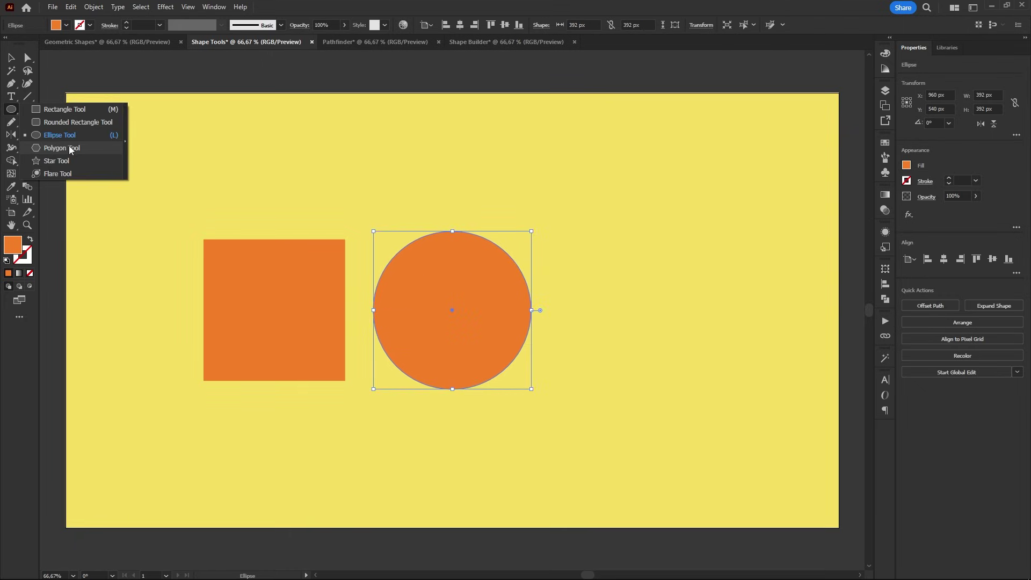
{"action": "left_click_drag", "start_coordinate": [14, 109], "coordinate": [49, 147]}
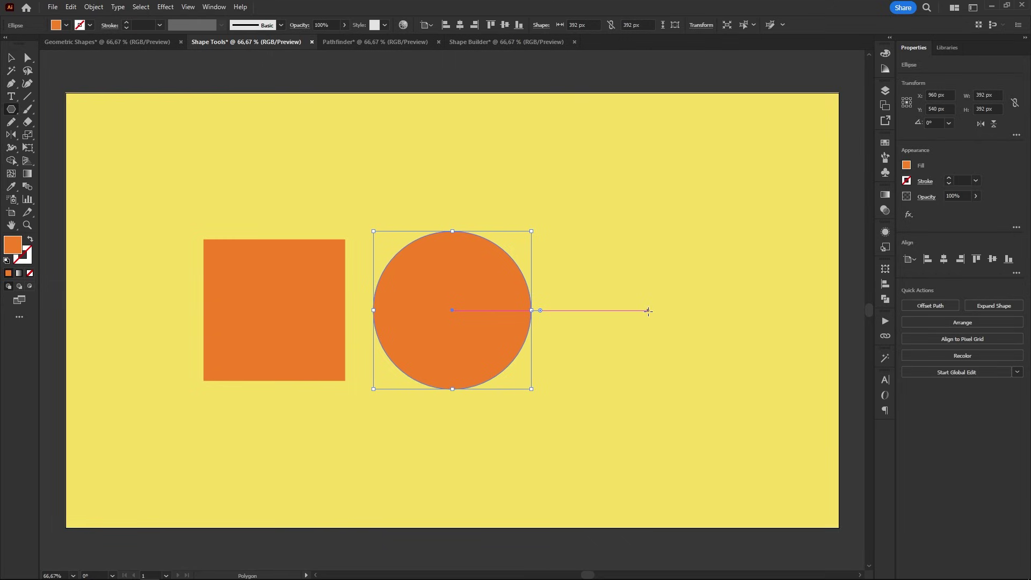
{"action": "left_click_drag", "start_coordinate": [648, 310], "coordinate": [722, 342]}
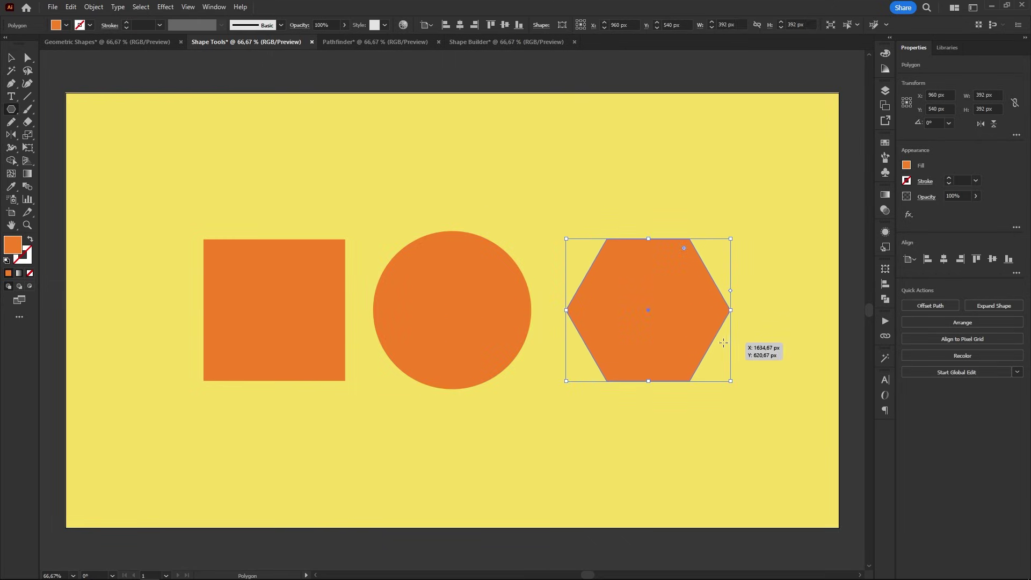
{"action": "key", "text": "v"}
{"action": "left_click", "coordinate": [575, 207]}
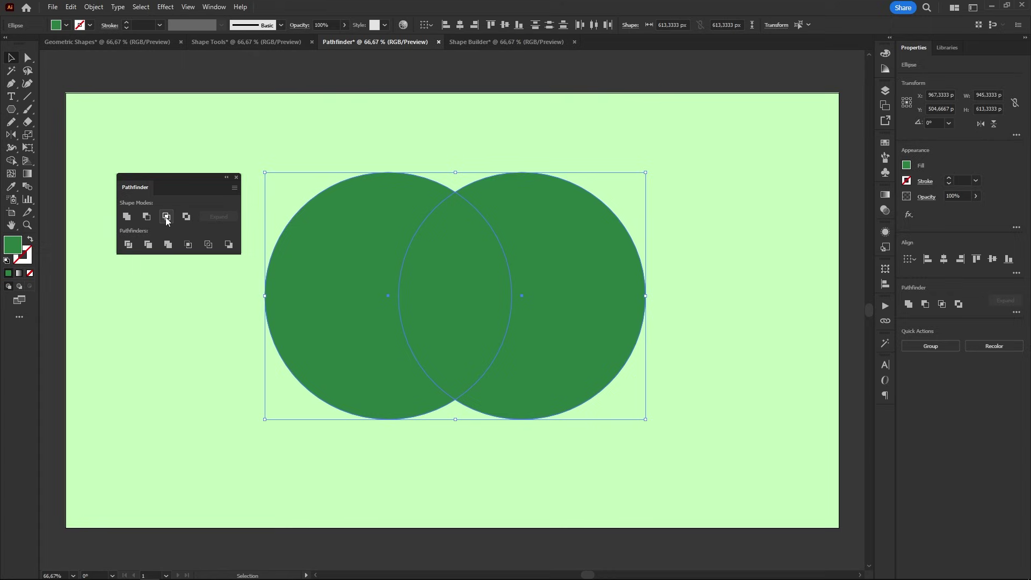
- Intersect the two circles into a leaf and rotate it about 45 degrees
{"action": "left_click", "coordinate": [166, 215]}
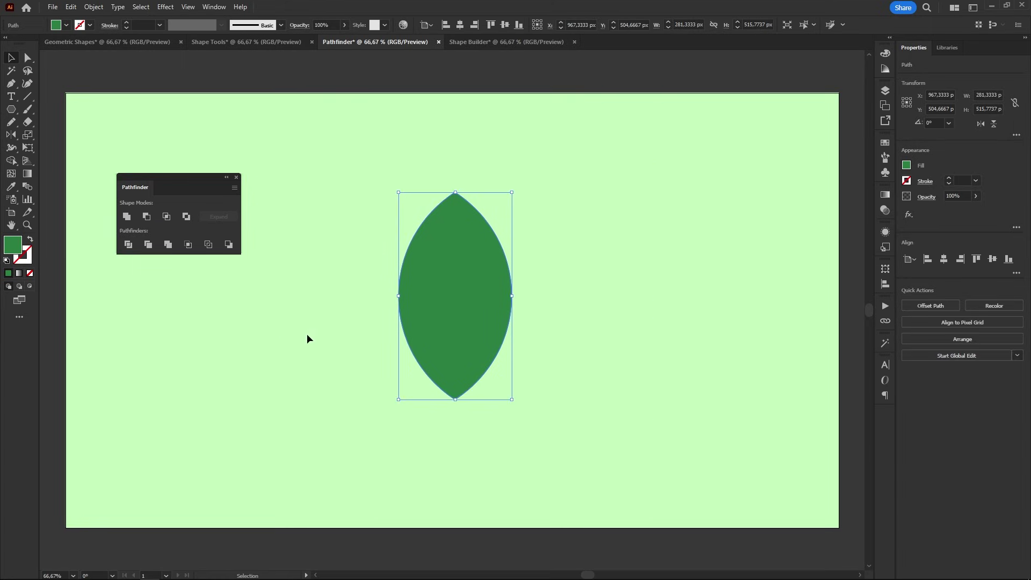
{"action": "key", "text": "r"}
{"action": "left_click_drag", "start_coordinate": [639, 277], "coordinate": [652, 314]}
- Merge the selected shapes into one cloud with Shape Builder, removing the extra parts
{"action": "key", "text": "v"}
{"action": "left_click", "coordinate": [431, 386]}
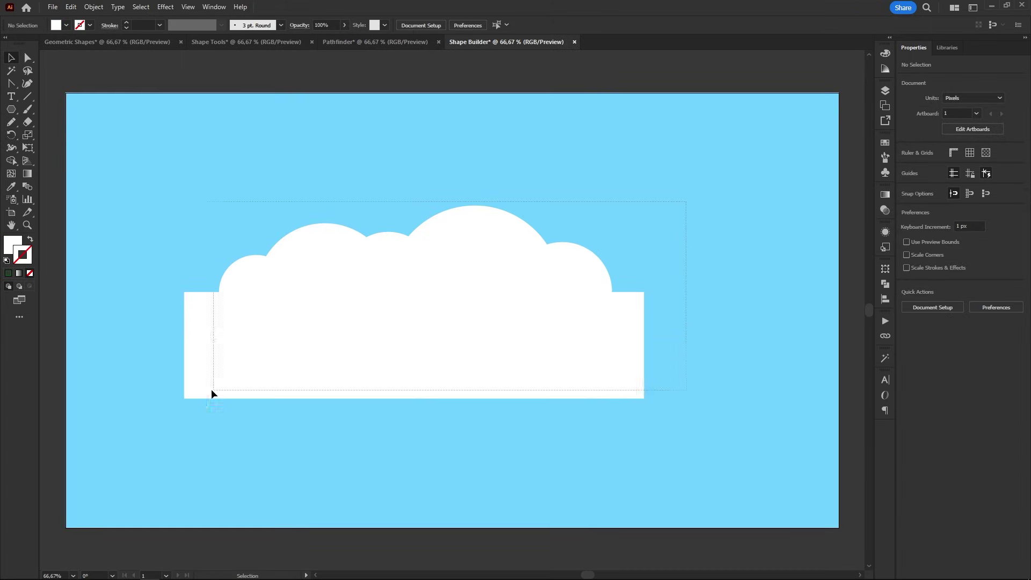
{"action": "mouse_move", "coordinate": [690, 202]}
{"action": "left_mouse_down"}
{"action": "mouse_move", "coordinate": [211, 390]}
{"action": "mouse_move", "coordinate": [384, 311]}
{"action": "mouse_move", "coordinate": [556, 332]}
{"action": "left_mouse_up"}
{"action": "key", "text": "shift+m"}
{"action": "left_click_drag", "start_coordinate": [603, 278], "coordinate": [241, 274]}
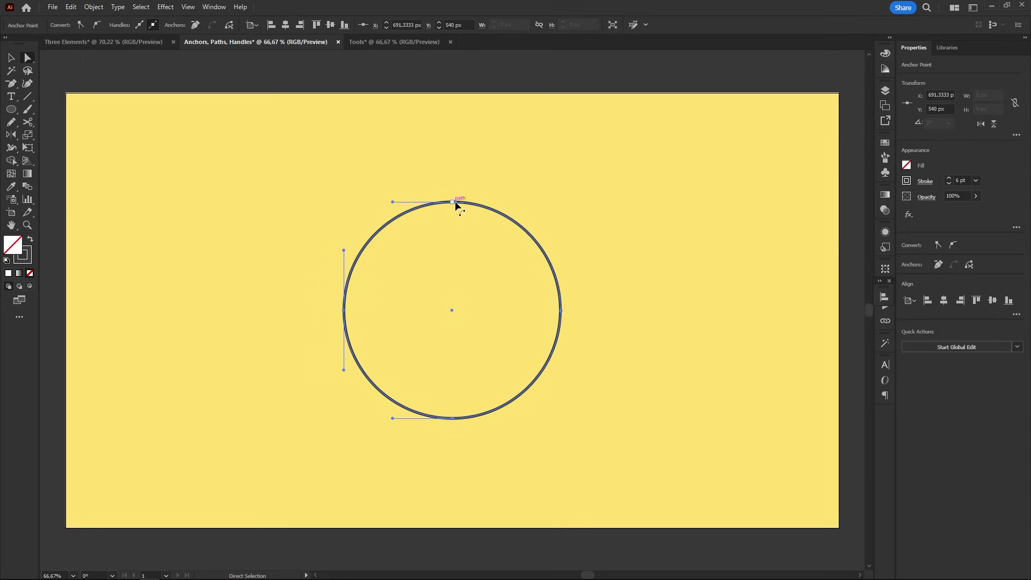
- Reshape the circle into a teardrop by dragging its top anchor's handle
{"action": "mouse_move", "coordinate": [454, 206]}
{"action": "left_mouse_down"}
{"action": "mouse_move", "coordinate": [451, 238]}
{"action": "mouse_move", "coordinate": [454, 203]}
{"action": "left_mouse_up"}
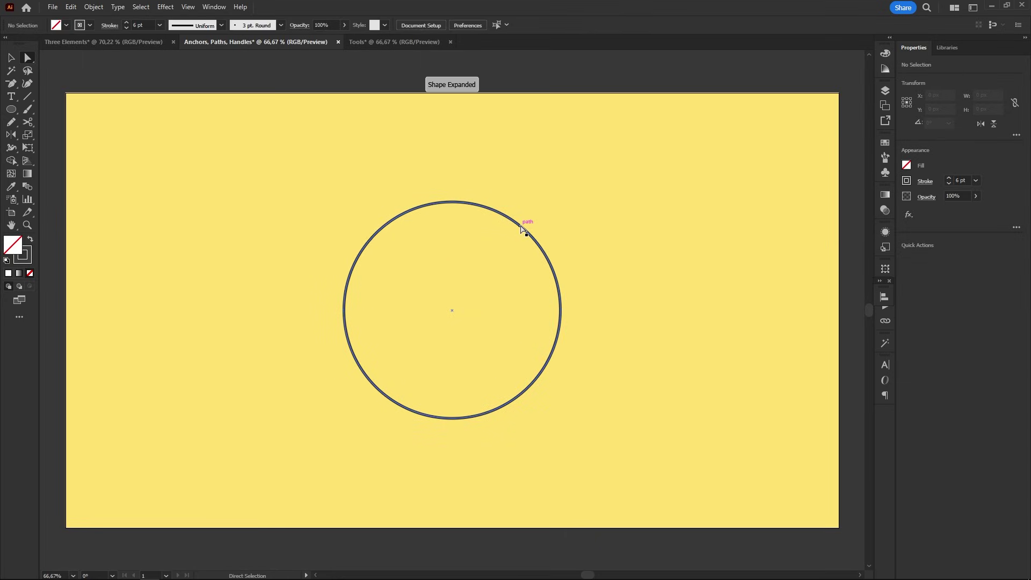
{"action": "left_click", "coordinate": [385, 395]}
{"action": "left_click_drag", "start_coordinate": [385, 394], "coordinate": [417, 362]}
{"action": "key", "text": "ctrl+z"}
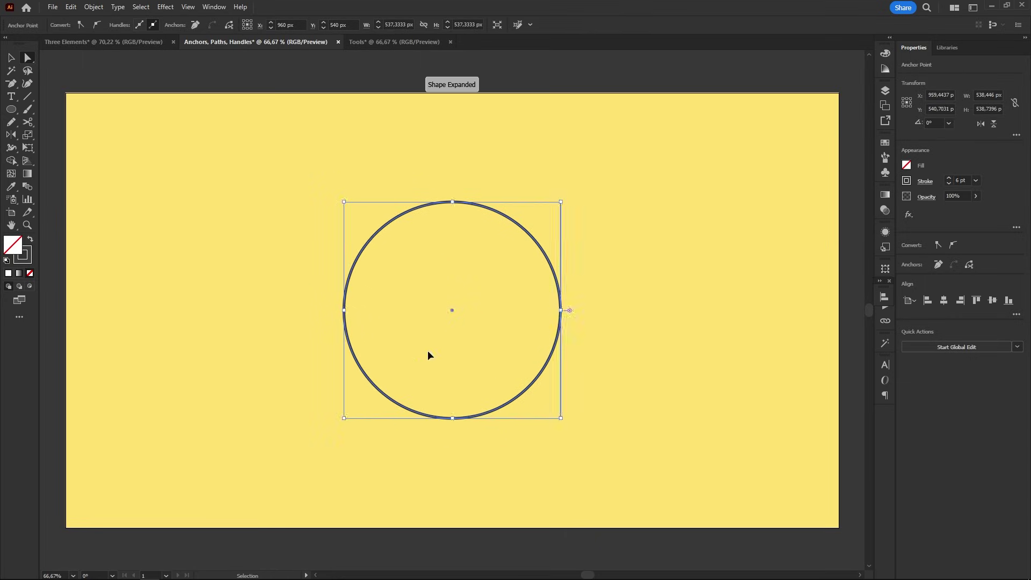
{"action": "left_click", "coordinate": [452, 205]}
{"action": "mouse_move", "coordinate": [513, 202]}
{"action": "left_mouse_down"}
{"action": "mouse_move", "coordinate": [514, 154]}
{"action": "mouse_move", "coordinate": [572, 196]}
{"action": "mouse_move", "coordinate": [500, 185]}
{"action": "mouse_move", "coordinate": [363, 212]}
{"action": "left_mouse_up"}
- Draw a closed, curvy bean-shaped outline with the Curvature tool
{"action": "left_click", "coordinate": [503, 204]}
{"action": "left_click", "coordinate": [602, 319]}
{"action": "left_click", "coordinate": [568, 406]}
{"action": "left_click", "coordinate": [714, 440]}
{"action": "left_click", "coordinate": [807, 241]}
{"action": "left_click", "coordinate": [665, 119]}
{"action": "left_click", "coordinate": [503, 207]}
- Drag the bean outline's anchors to deepen its indent and refine its curves
{"action": "left_click_drag", "start_coordinate": [602, 320], "coordinate": [580, 319]}
{"action": "left_click_drag", "start_coordinate": [568, 407], "coordinate": [549, 407]}
{"action": "left_click_drag", "start_coordinate": [713, 441], "coordinate": [691, 454]}
{"action": "left_click_drag", "start_coordinate": [808, 242], "coordinate": [787, 266]}
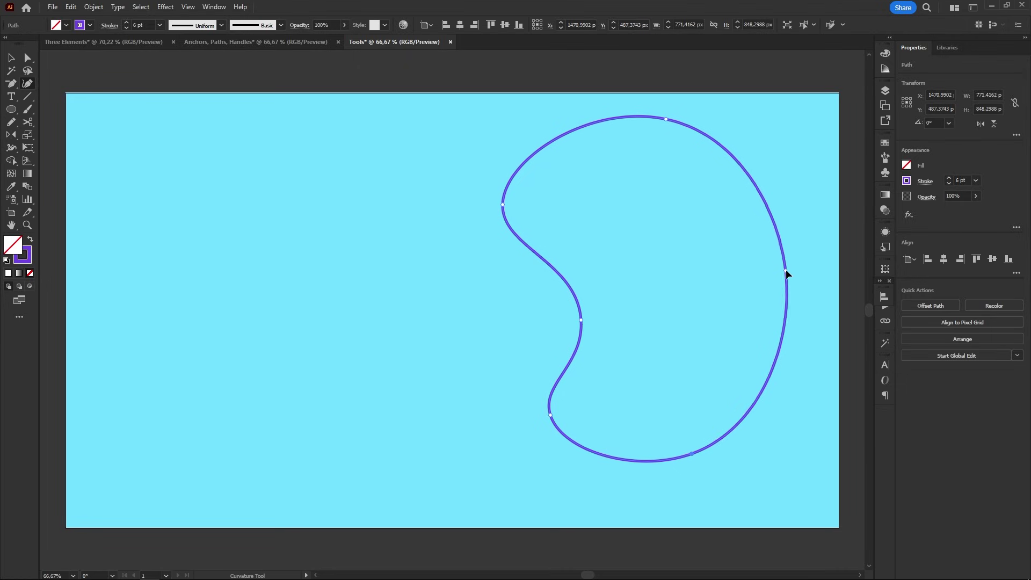
{"action": "mouse_move", "coordinate": [579, 318]}
{"action": "left_mouse_down"}
{"action": "mouse_move", "coordinate": [447, 324]}
{"action": "mouse_move", "coordinate": [596, 294]}
{"action": "mouse_move", "coordinate": [563, 341]}
{"action": "left_mouse_up"}
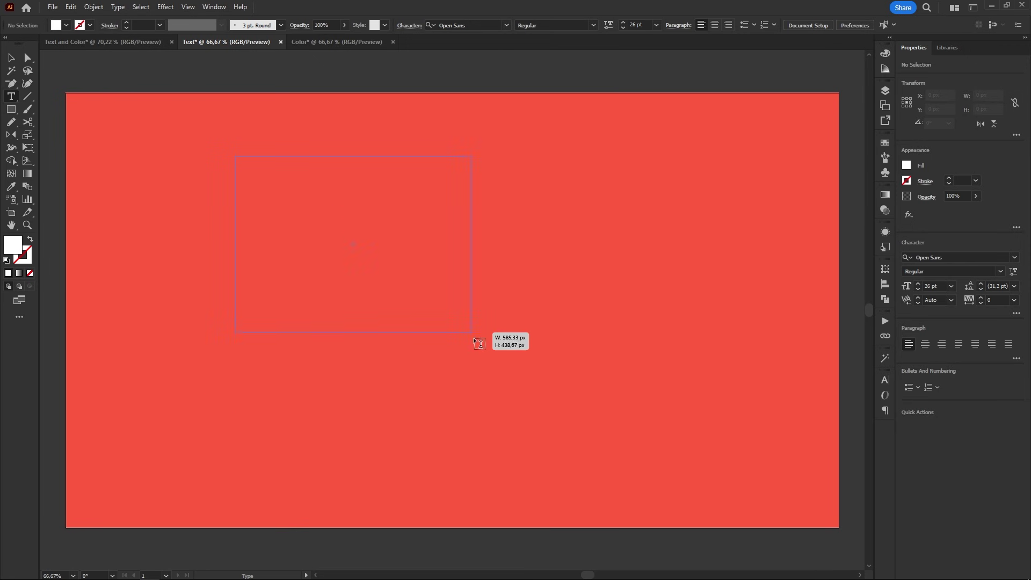
- Create a text area on the red artboard filled with white placeholder text
{"action": "left_click_drag", "start_coordinate": [235, 157], "coordinate": [573, 453]}
{"action": "key", "text": "Escape"}
{"action": "left_click", "coordinate": [885, 142]}
{"action": "left_click", "coordinate": [866, 111]}
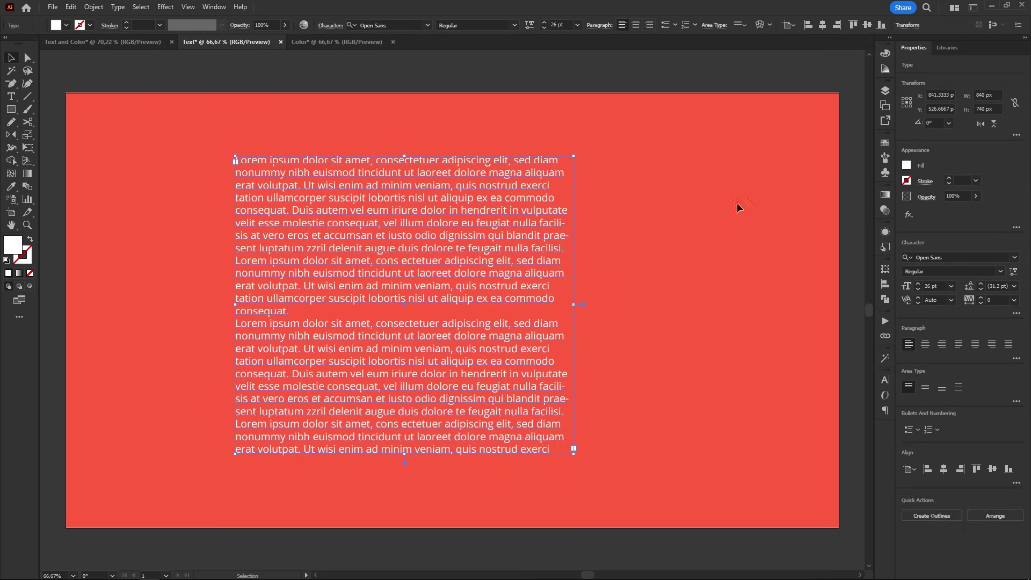
- Justify the paragraphs without hyphenation, with 60 pt first-line indent and 30 pt space before
{"action": "left_click", "coordinate": [886, 379]}
{"action": "left_click", "coordinate": [886, 398]}
{"action": "left_click", "coordinate": [699, 194]}
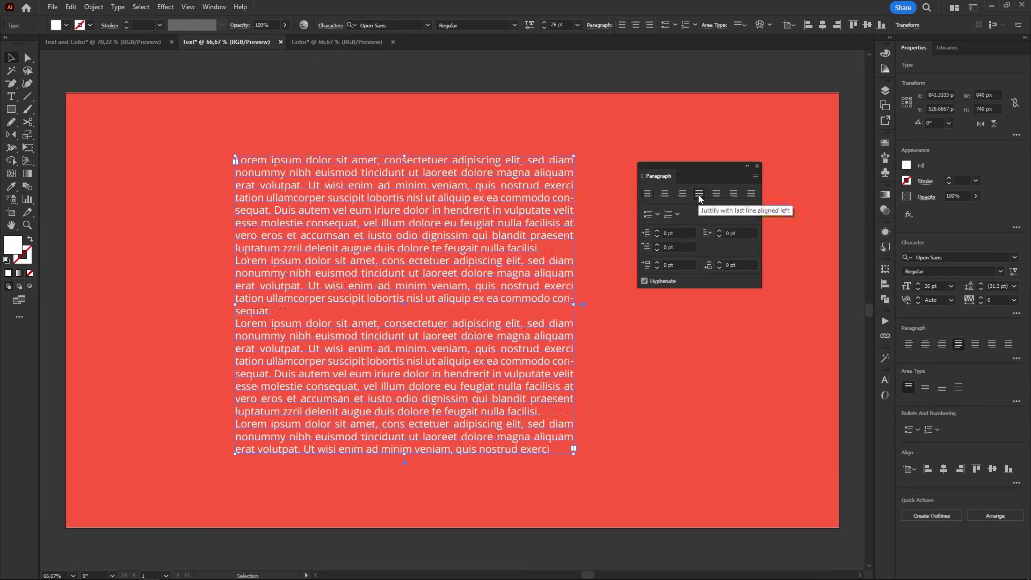
{"action": "left_click", "coordinate": [644, 281]}
{"action": "type", "text": "60"}
{"action": "key", "text": "Tab"}
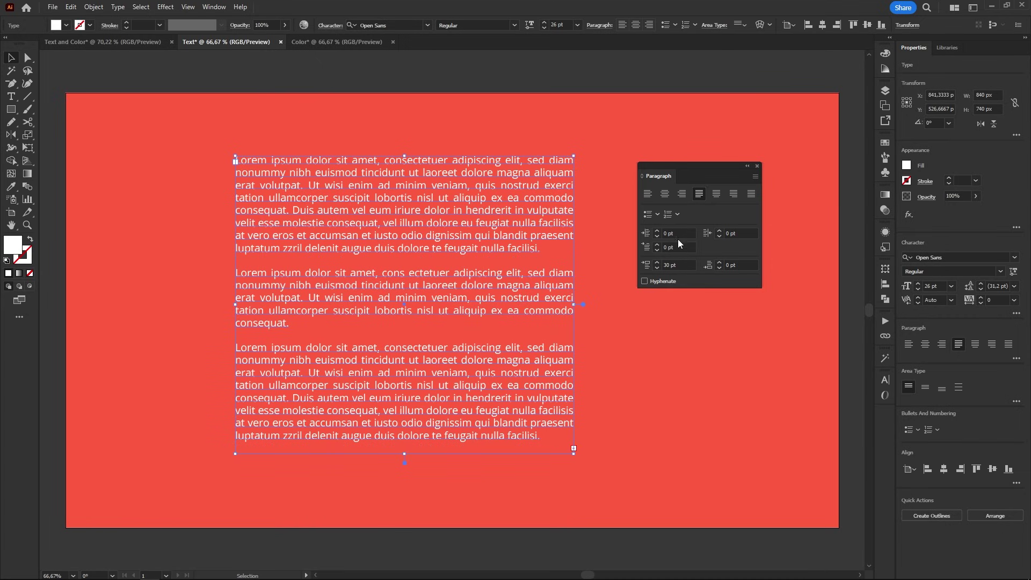
{"action": "type", "text": "30"}
{"action": "key", "text": "Tab"}
{"action": "mouse_move", "coordinate": [573, 448]}
{"action": "left_mouse_down"}
{"action": "mouse_move", "coordinate": [520, 513]}
{"action": "mouse_move", "coordinate": [557, 474]}
{"action": "left_mouse_up"}
- Pick a new Color Guide harmony and colour the squares red, purple, blue and dark green
{"action": "left_click", "coordinate": [622, 364]}
{"action": "left_click", "coordinate": [865, 64]}
{"action": "mouse_move", "coordinate": [864, 111]}
{"action": "left_mouse_down"}
{"action": "mouse_move", "coordinate": [866, 195]}
{"action": "mouse_move", "coordinate": [871, 103]}
{"action": "mouse_move", "coordinate": [870, 172]}
{"action": "left_mouse_up"}
{"action": "left_click", "coordinate": [815, 236]}
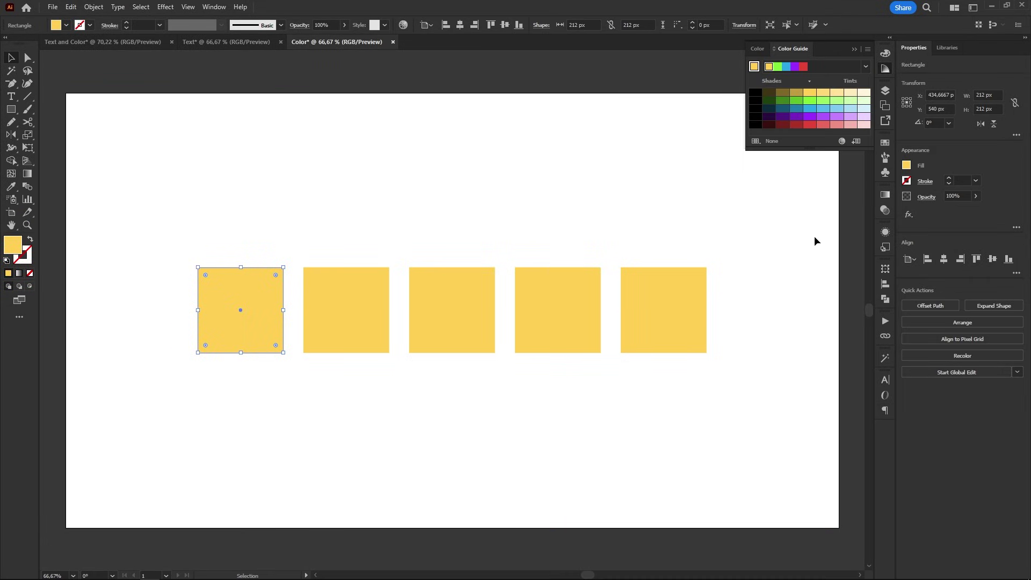
{"action": "left_click", "coordinate": [369, 315]}
{"action": "left_click", "coordinate": [817, 126]}
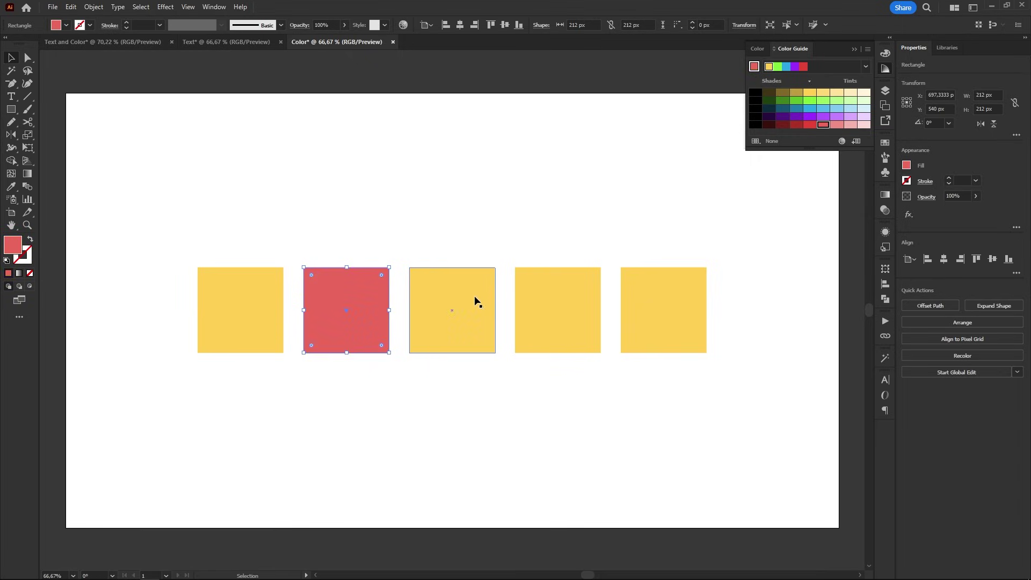
{"action": "left_click", "coordinate": [476, 301]}
{"action": "left_click", "coordinate": [797, 117]}
{"action": "left_click", "coordinate": [556, 307]}
{"action": "left_click", "coordinate": [830, 109]}
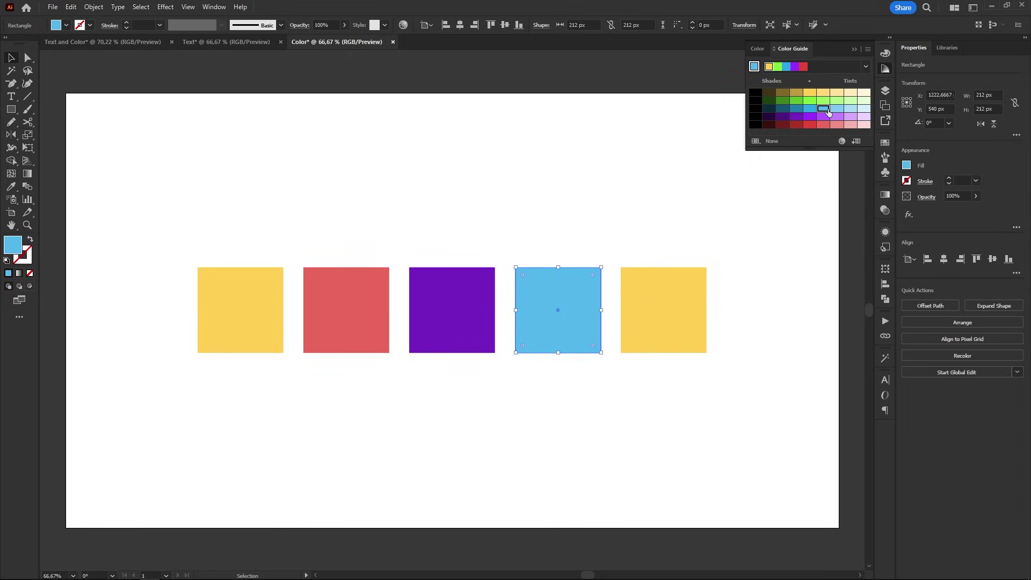
{"action": "left_click", "coordinate": [687, 290]}
{"action": "left_click", "coordinate": [840, 106]}
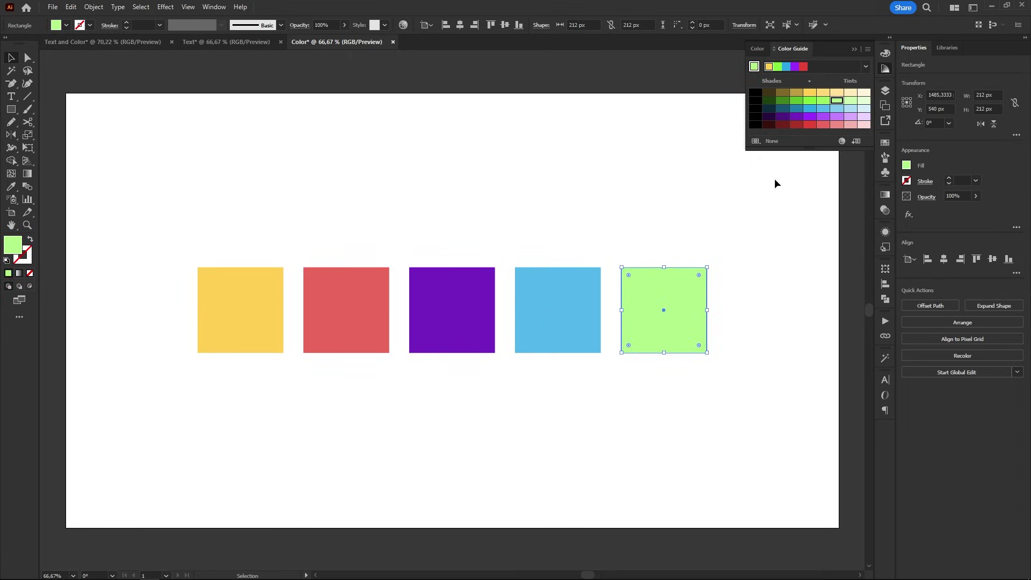
{"action": "left_click", "coordinate": [793, 99]}
{"action": "scroll", "coordinate": [169, 257], "scroll_direction": "down", "scroll_amount": 4}
- Add artboards up to twelve and arrange them in four columns with 150 px spacing
{"action": "key", "text": "shift+o"}
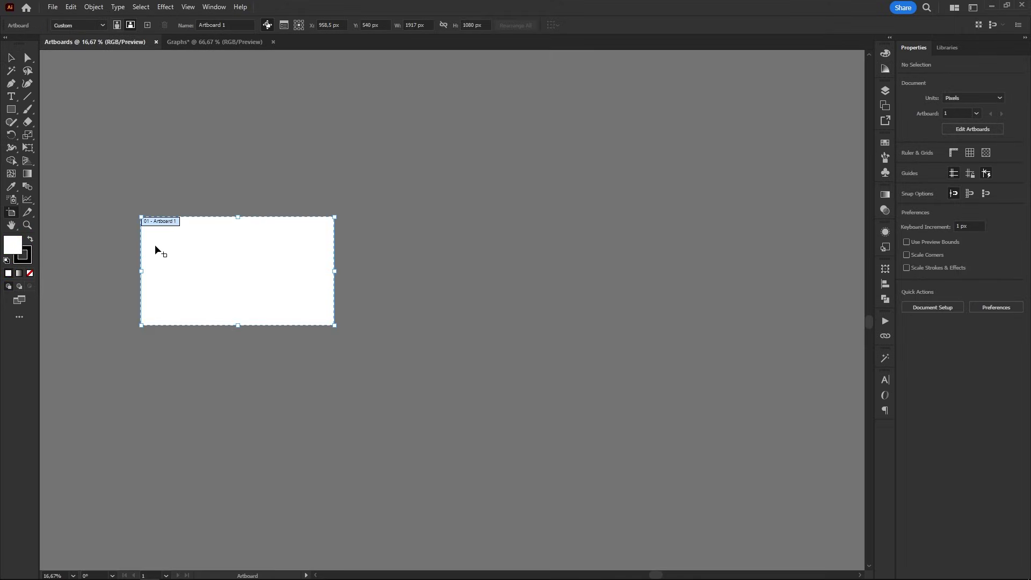
{"action": "left_click", "coordinate": [148, 25]}
{"action": "left_click", "coordinate": [147, 25]}
{"action": "left_click", "coordinate": [148, 25]}
{"action": "left_click", "coordinate": [516, 25]}
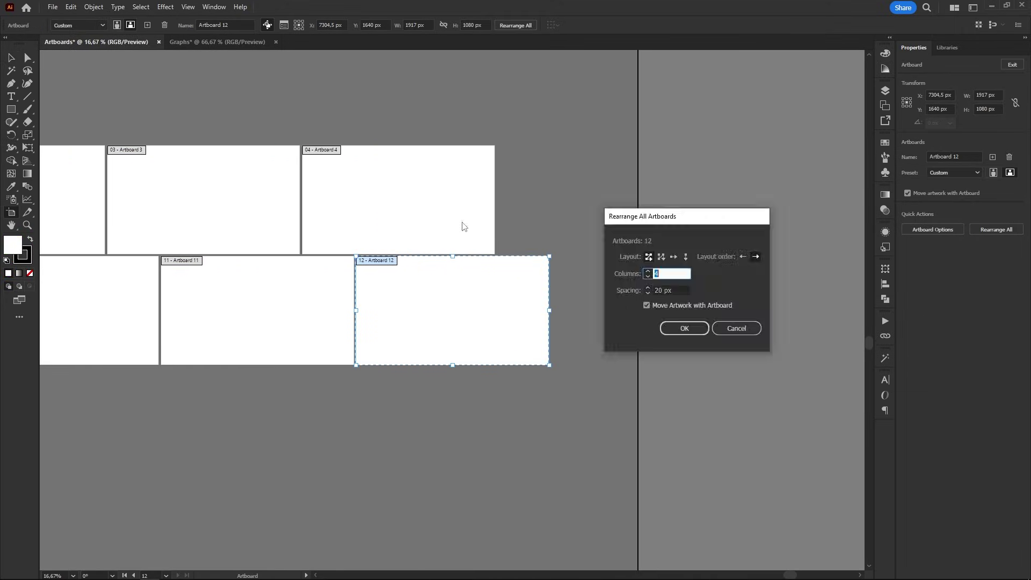
{"action": "key", "text": "Tab"}
{"action": "type", "text": "150"}
{"action": "left_click", "coordinate": [684, 328]}
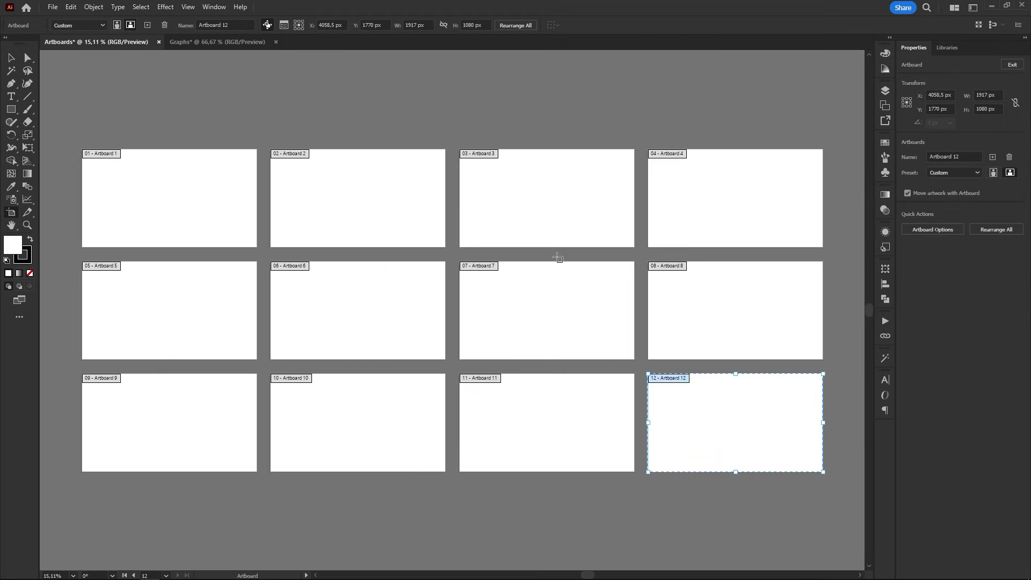
- Create a line graph on the Graphs artboard from pasted two-series data
{"action": "key", "text": "v"}
{"action": "key", "text": "ctrl+Tab"}
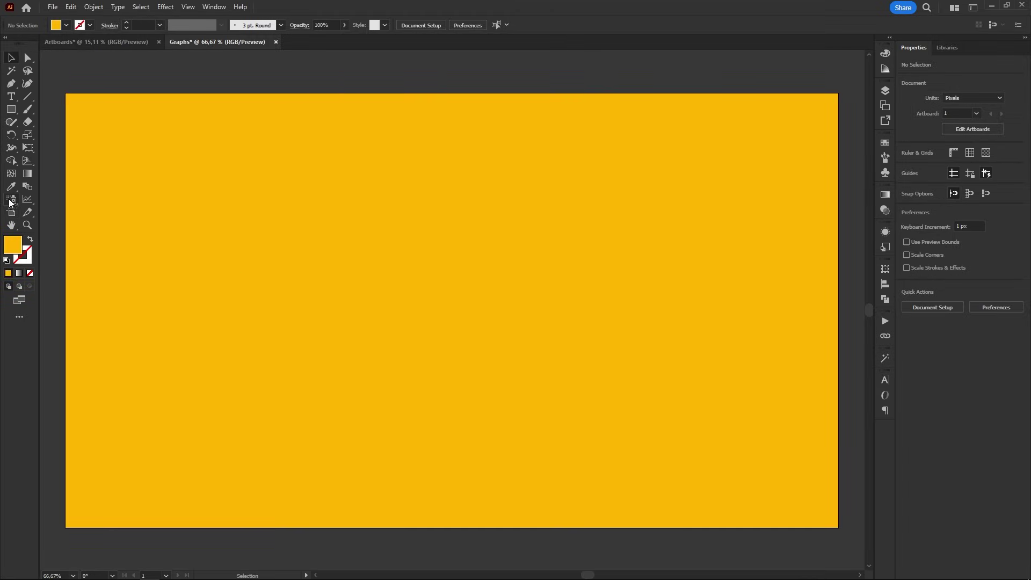
{"action": "left_click", "coordinate": [24, 198]}
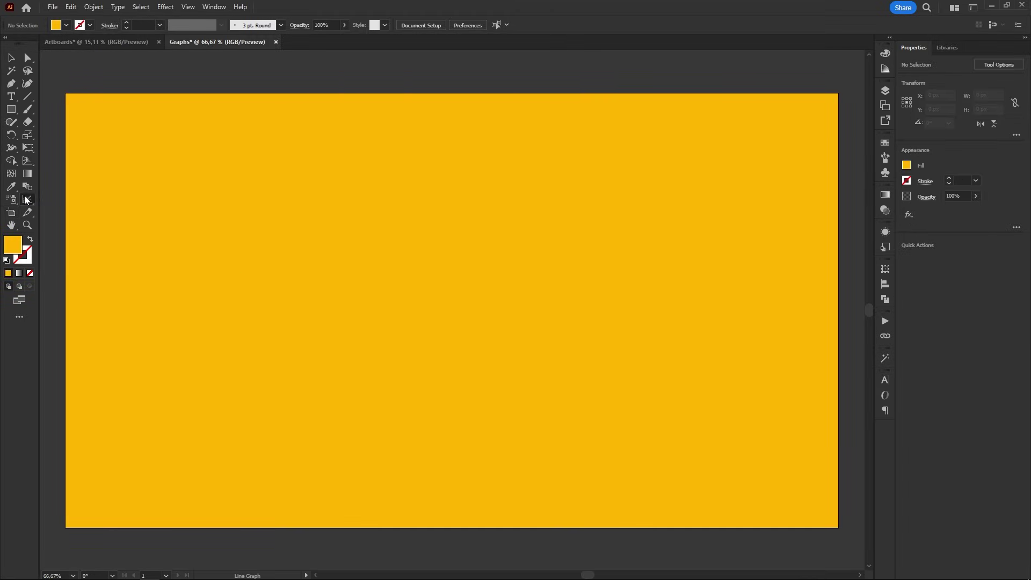
{"action": "left_click", "coordinate": [188, 239]}
{"action": "left_click", "coordinate": [660, 306]}
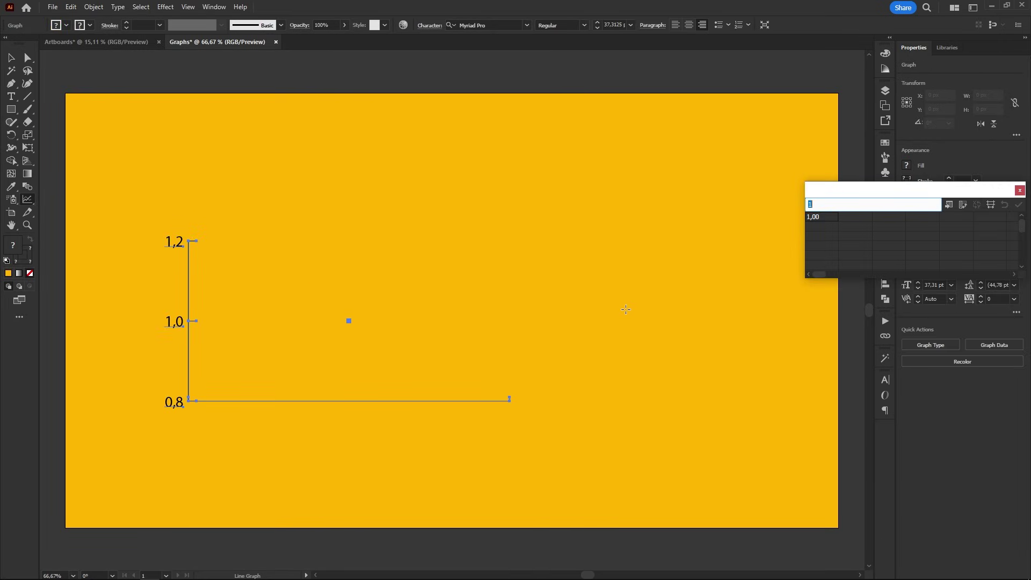
{"action": "key", "text": "ctrl+v"}
{"action": "mouse_move", "coordinate": [901, 197]}
{"action": "left_mouse_down"}
{"action": "mouse_move", "coordinate": [622, 225]}
{"action": "mouse_move", "coordinate": [629, 228]}
{"action": "left_mouse_up"}
{"action": "left_click", "coordinate": [743, 239]}
{"action": "left_click", "coordinate": [749, 222]}
- Move the line graph right and slightly up toward the artboard's centre
{"action": "key", "text": "v"}
{"action": "left_click", "coordinate": [480, 320]}
{"action": "left_click", "coordinate": [465, 312]}
{"action": "left_click_drag", "start_coordinate": [311, 335], "coordinate": [399, 319]}
{"action": "left_click", "coordinate": [651, 342]}
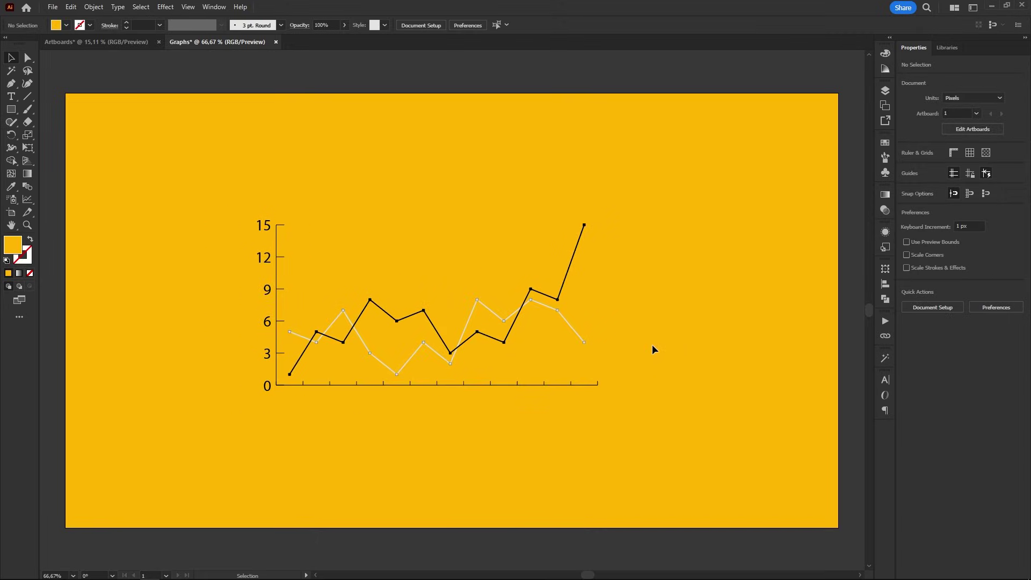